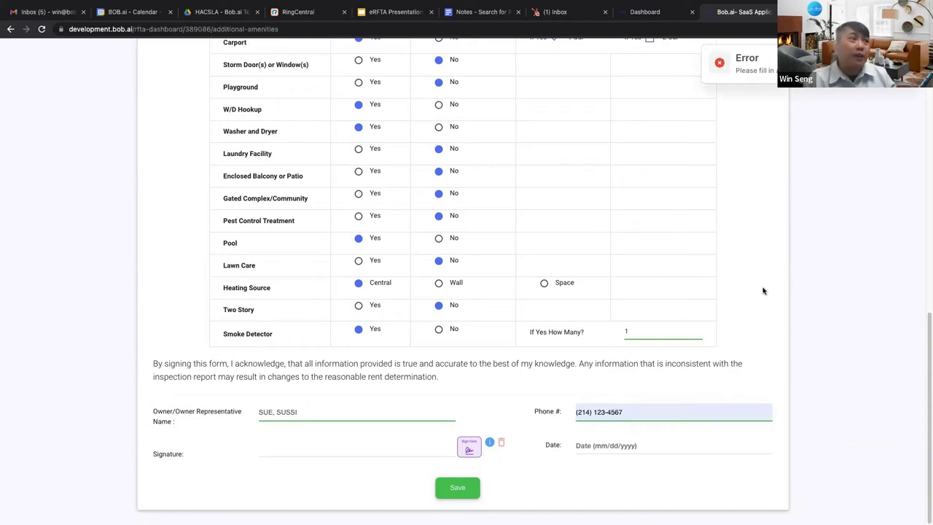
Enter 1 as the Ceiling Fan count on the amenities form
scroll(763, 291, up, 5)
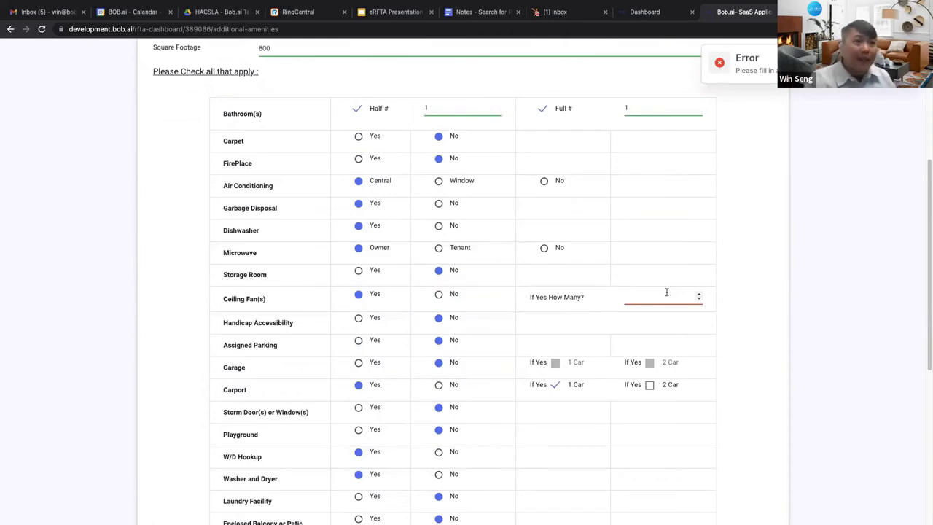
text(1)
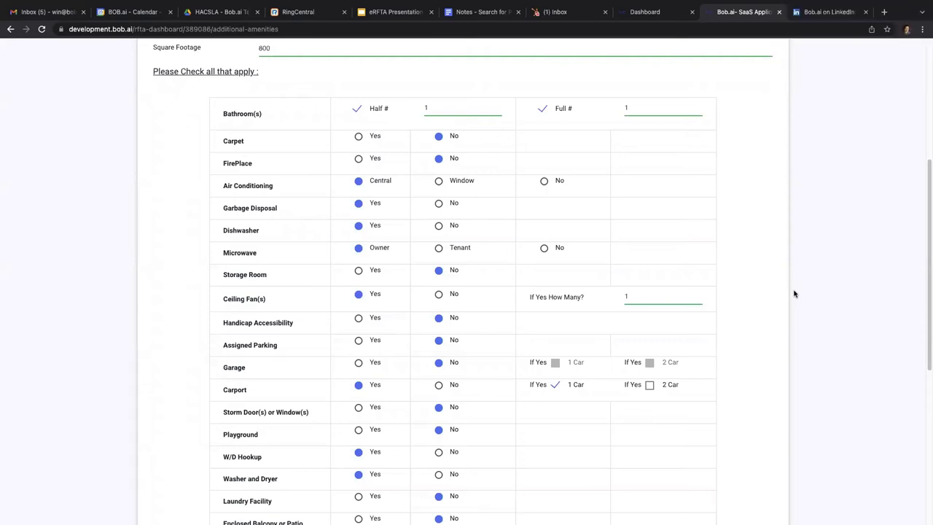
scroll(669, 402, down, 5)
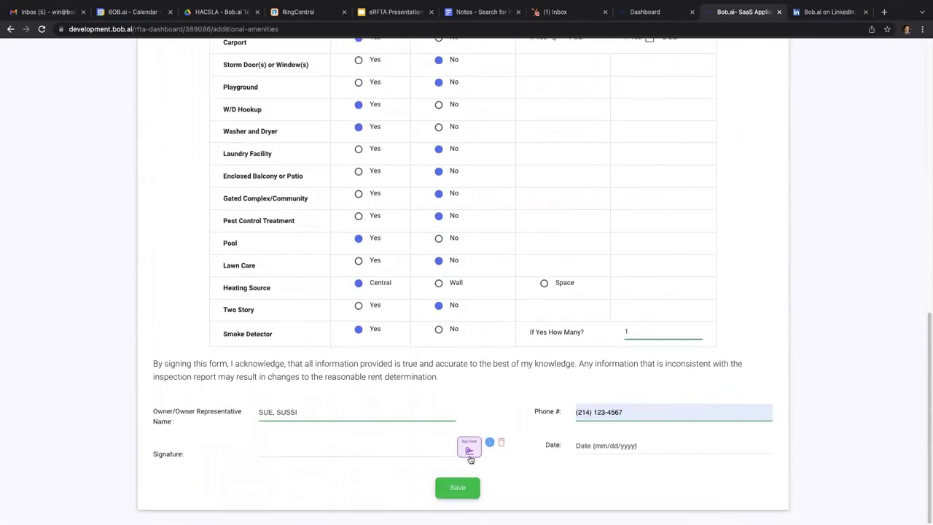
Sign and date the amenities certification, save it, and continue to Vendor Number Verification
click(470, 457)
click(388, 148)
click(548, 219)
click(463, 330)
click(465, 220)
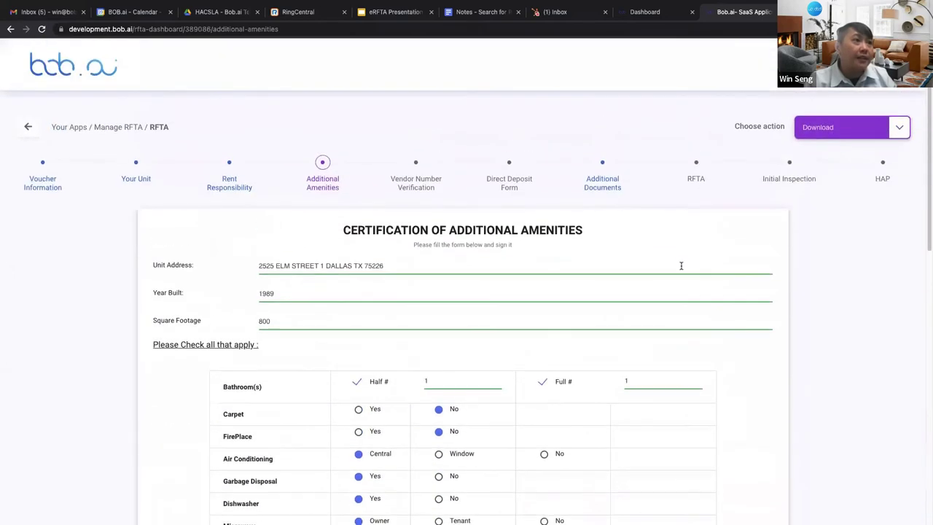
scroll(681, 265, down, 15)
click(467, 490)
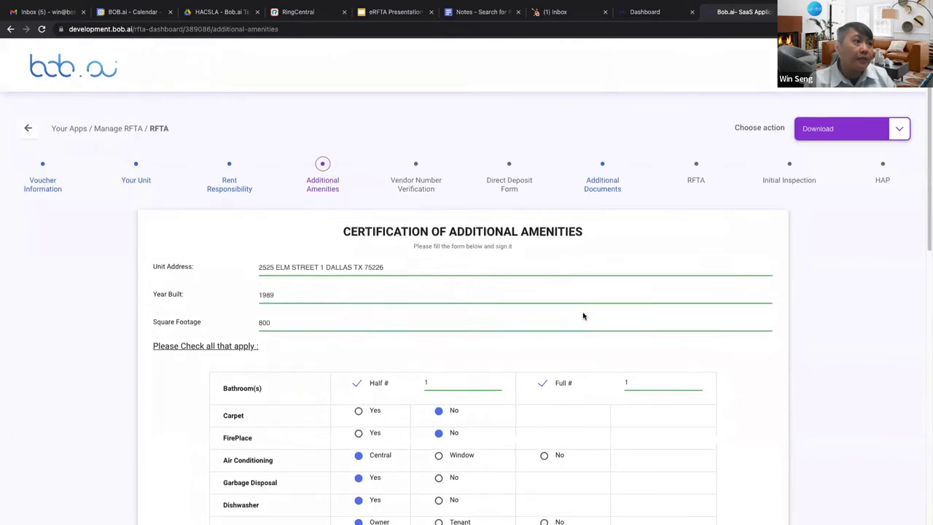
click(416, 188)
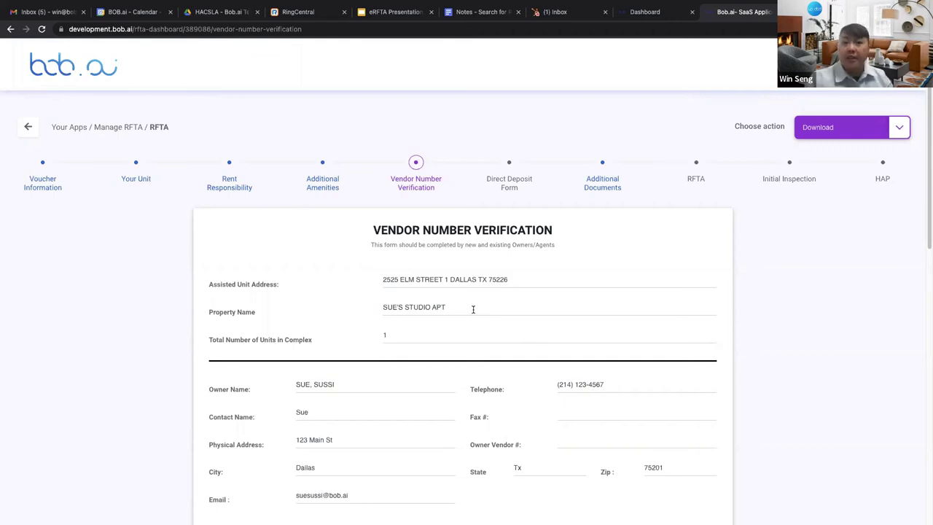
Sign the Vendor Number Verification form with the account name, dated 02/23/2022, and save it
scroll(473, 309, down, 8)
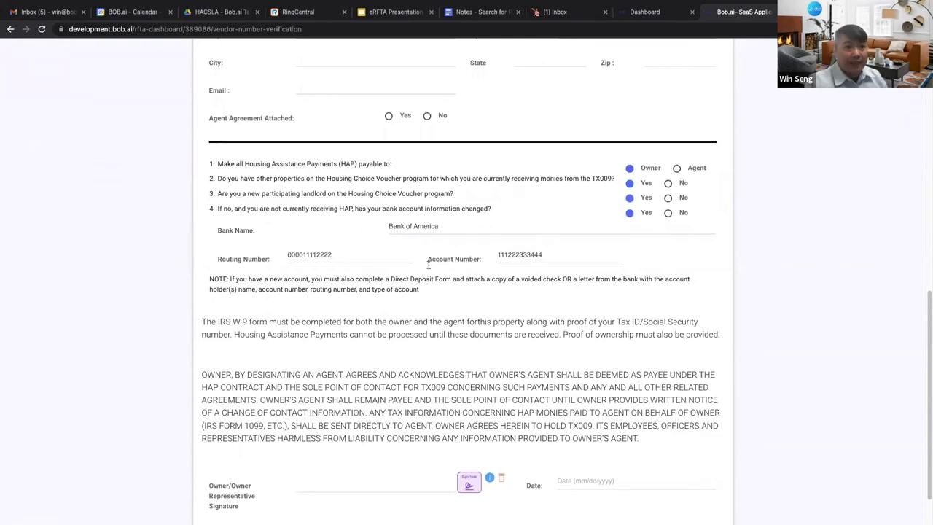
scroll(429, 265, down, 2)
click(474, 427)
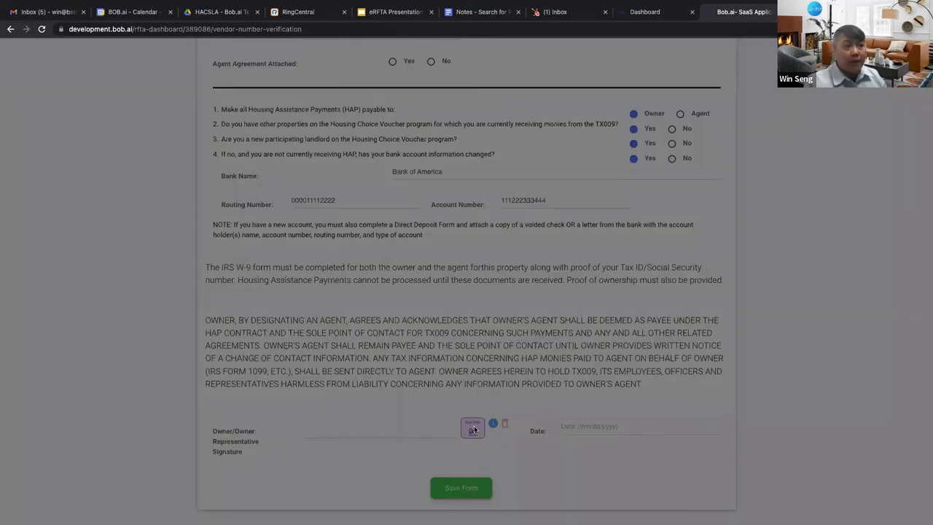
click(387, 146)
click(549, 206)
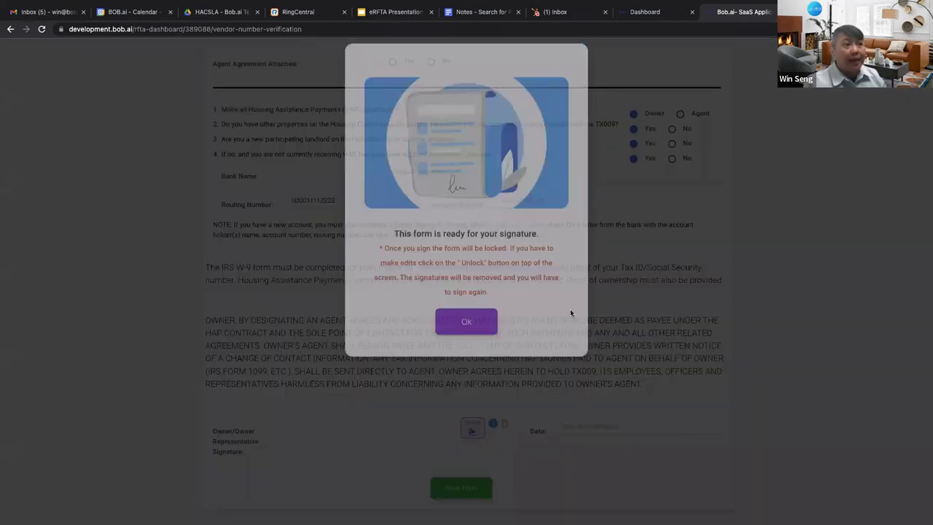
click(463, 331)
click(470, 224)
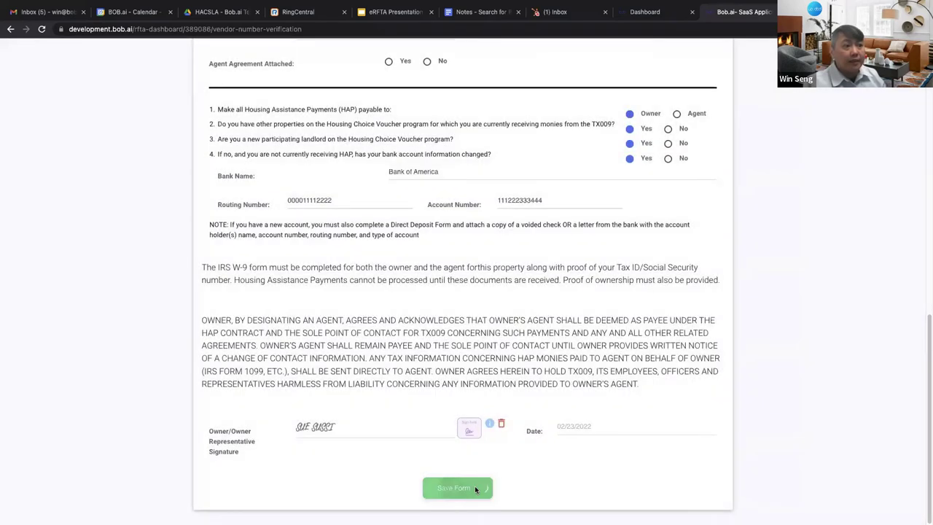
click(475, 485)
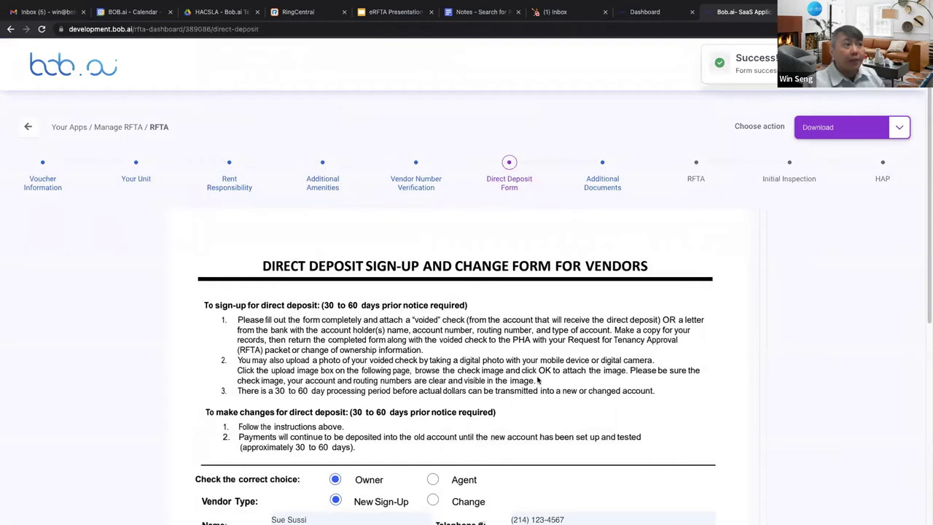
Review the prefilled Direct Deposit Sign-Up form and save it
scroll(579, 332, down, 1)
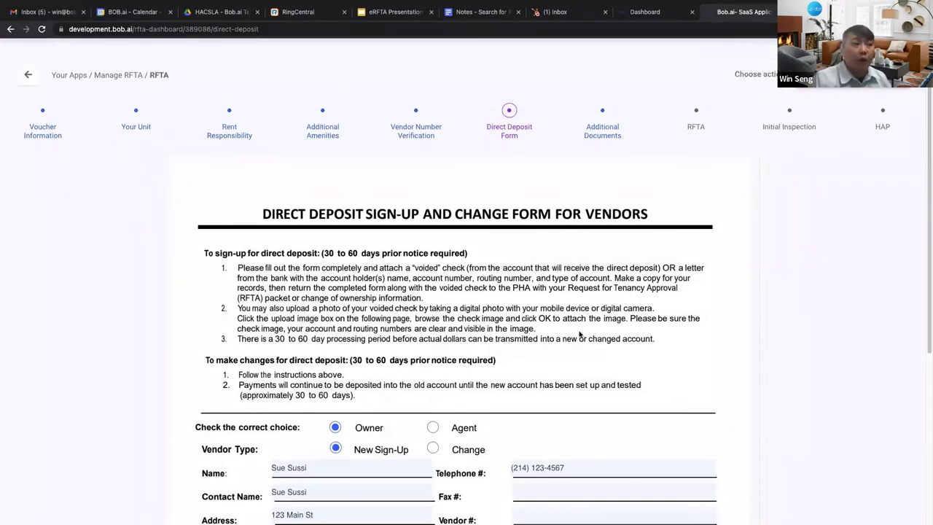
scroll(580, 334, down, 5)
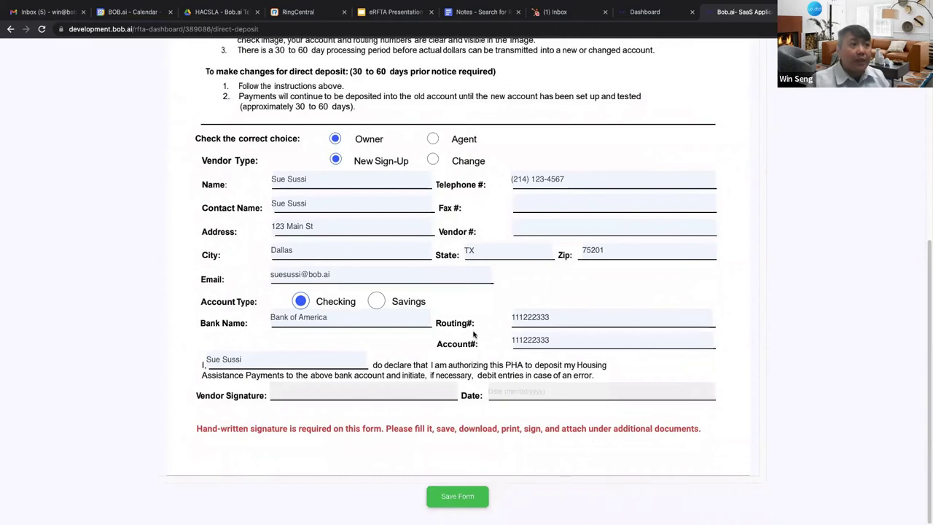
scroll(566, 347, up, 6)
scroll(567, 350, down, 5)
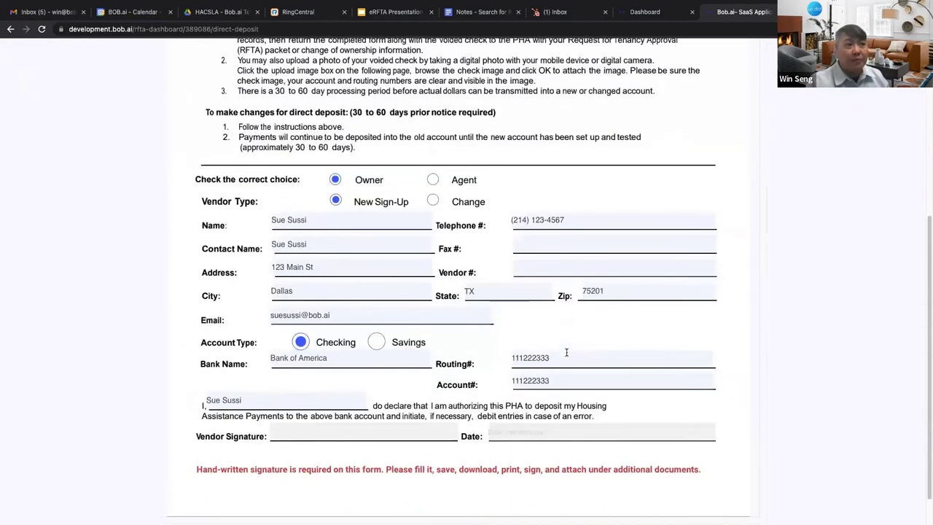
scroll(567, 353, down, 1)
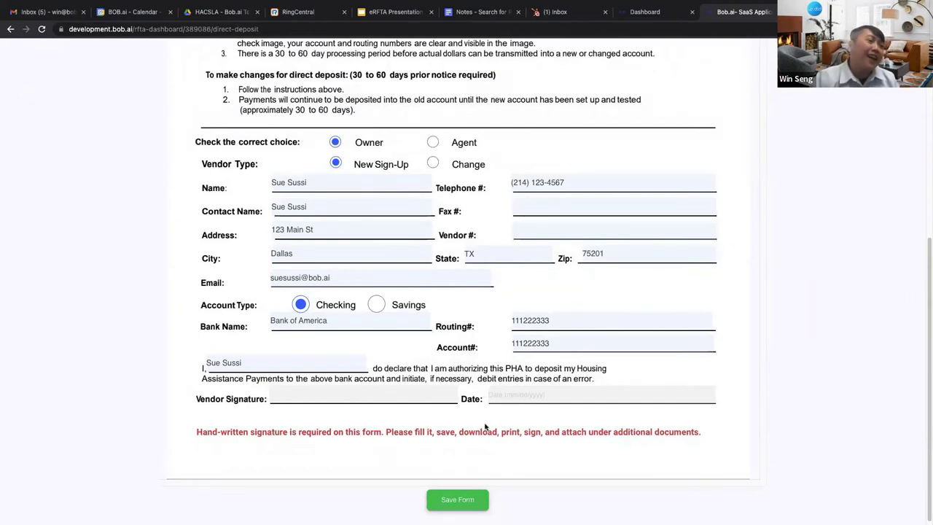
click(455, 500)
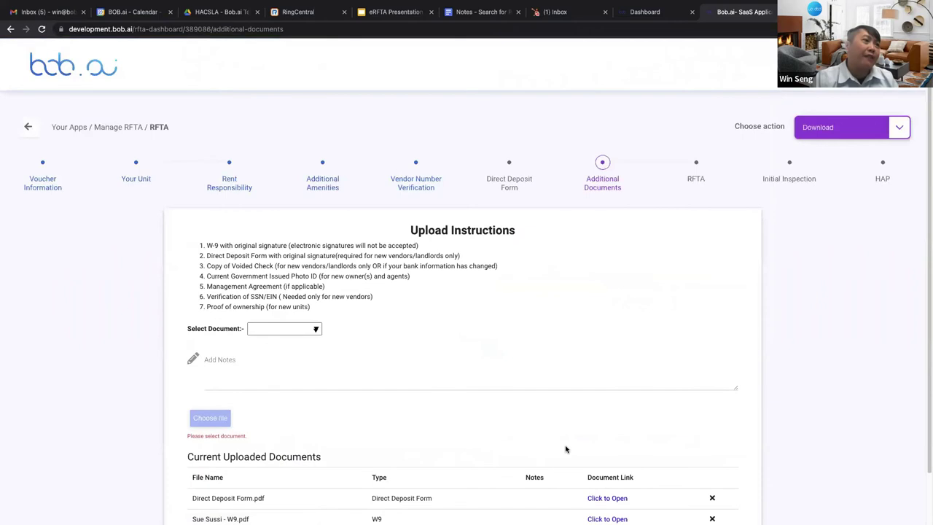
Browse the Additional Documents type list, selecting Direct Deposit Form
scroll(584, 249, down, 2)
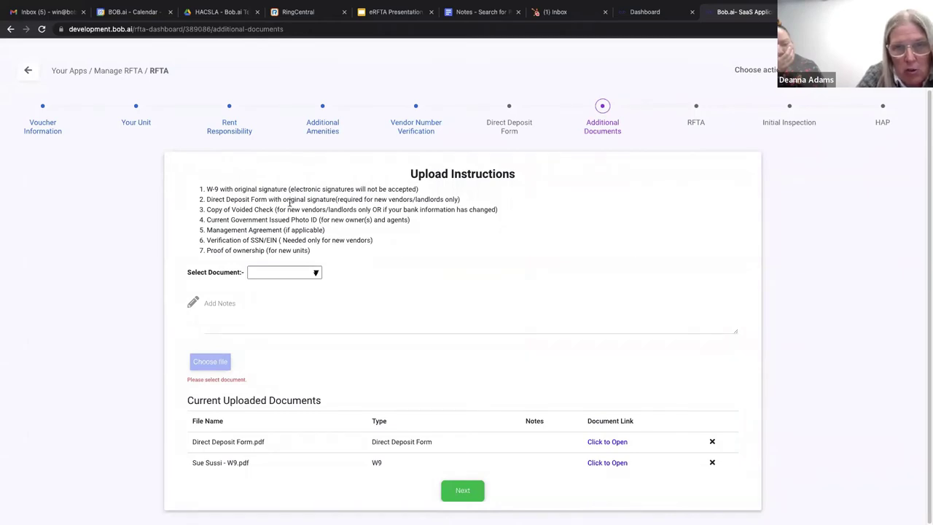
click(317, 273)
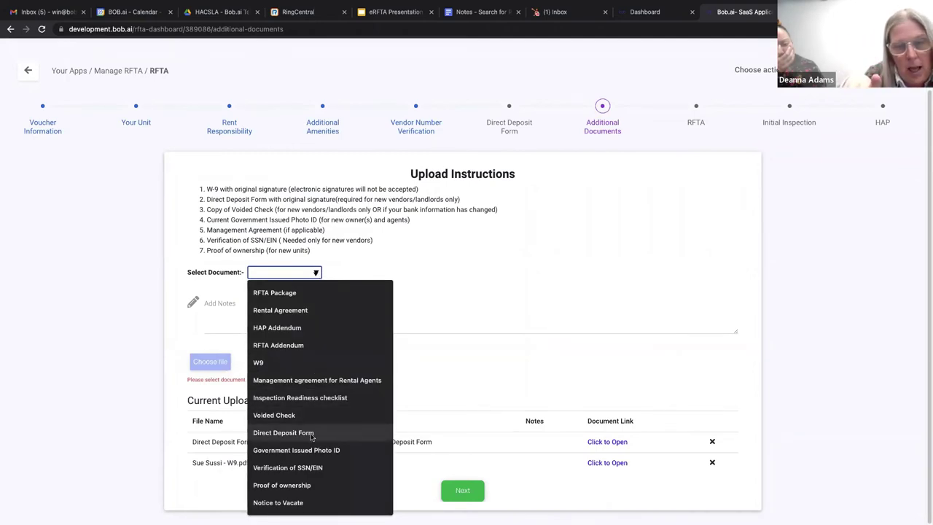
click(327, 260)
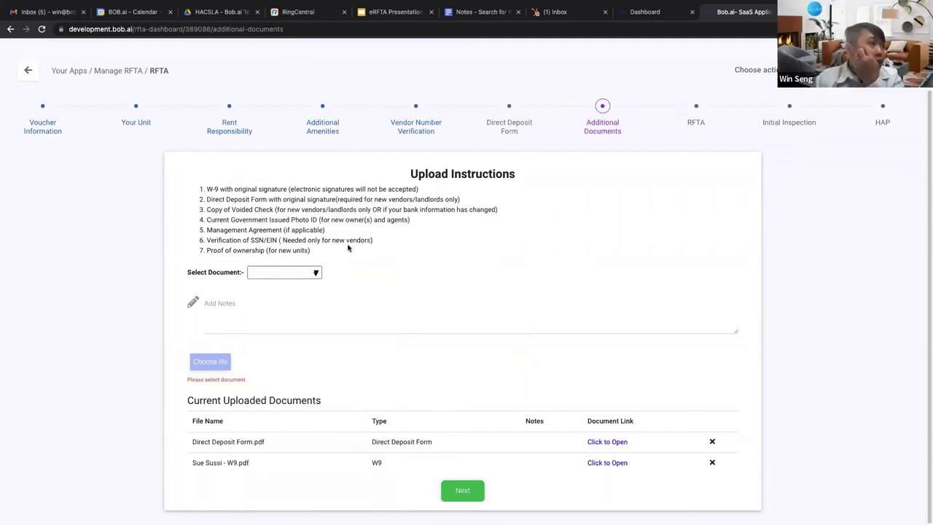
click(313, 273)
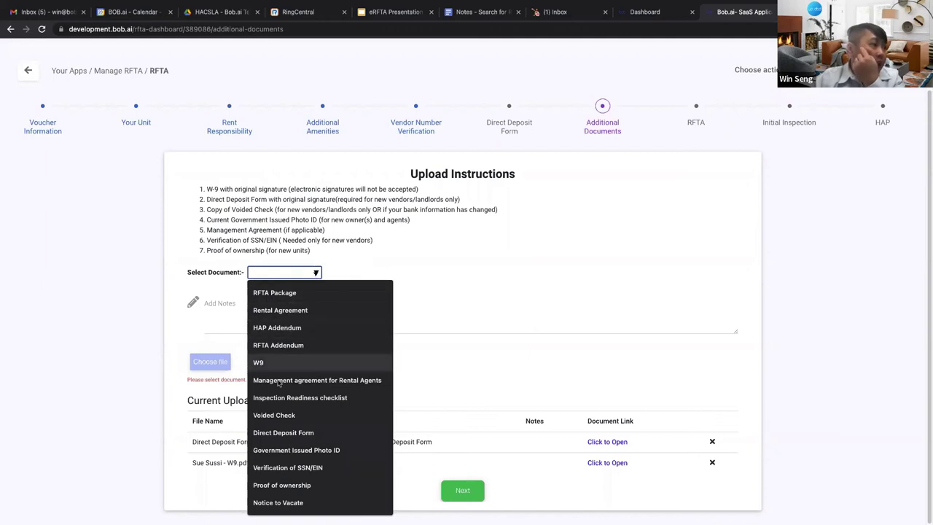
click(277, 433)
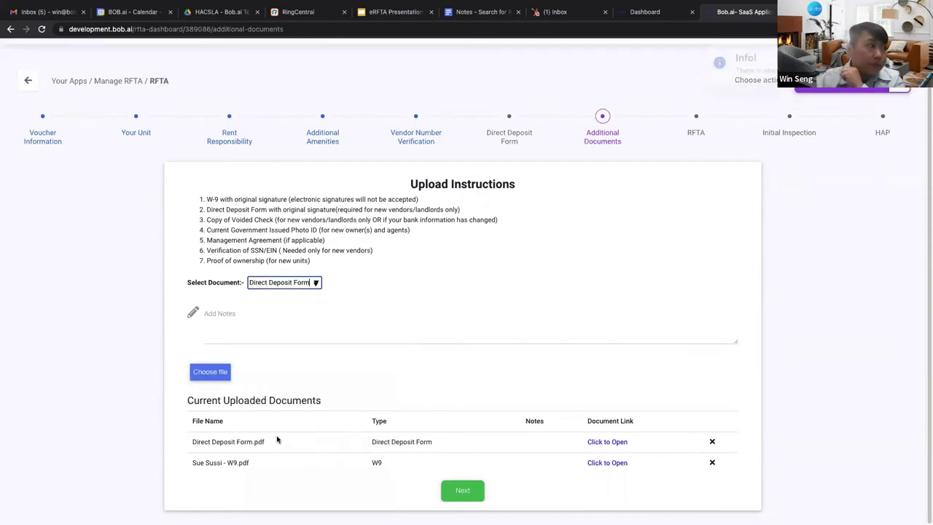
click(316, 285)
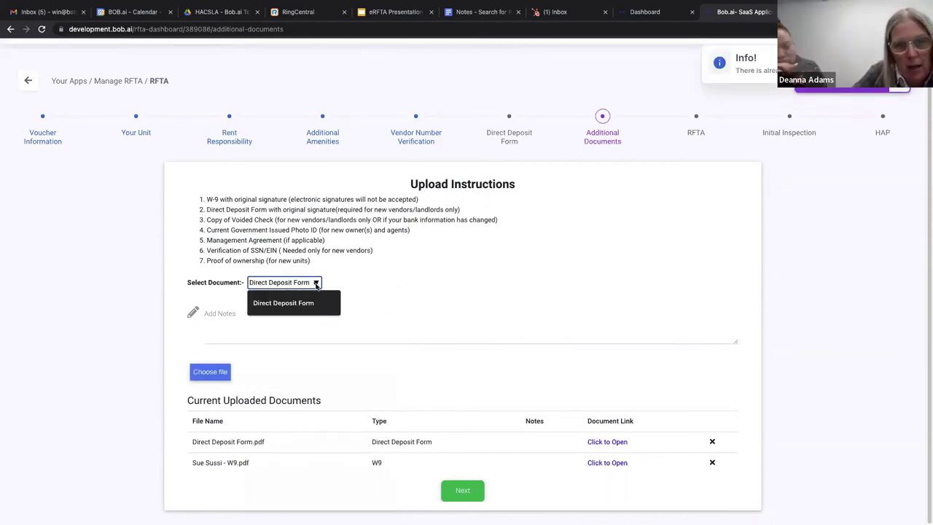
click(444, 298)
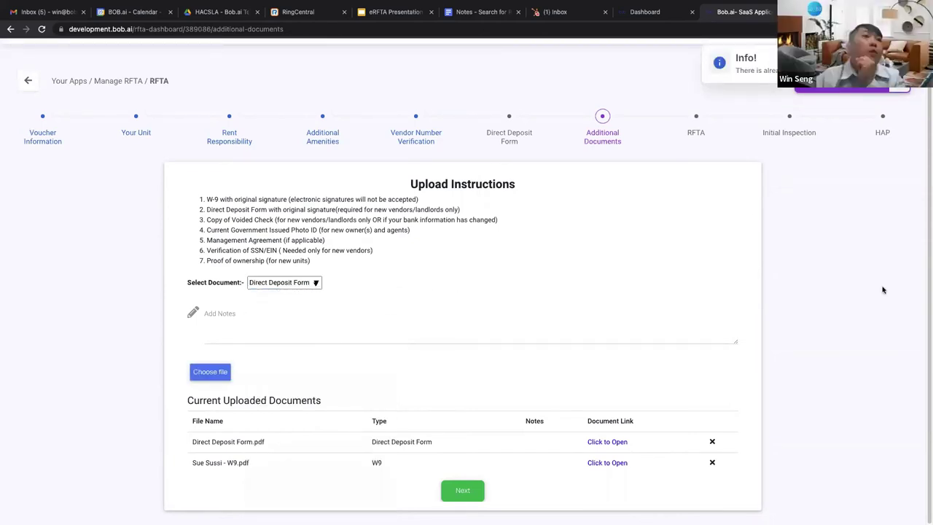
Download the Direct Deposit form as RFTA-04 - Direct Deposit (2).pdf and open it
click(521, 136)
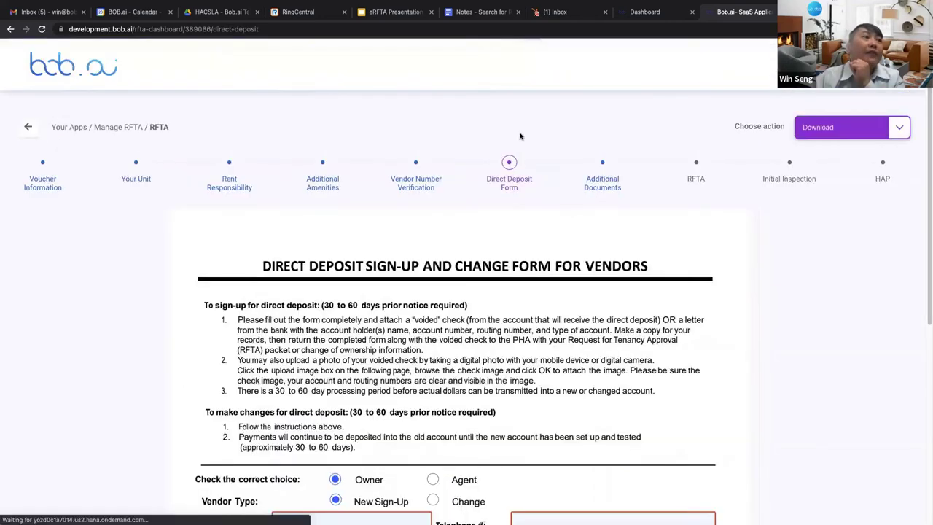
click(902, 129)
click(839, 179)
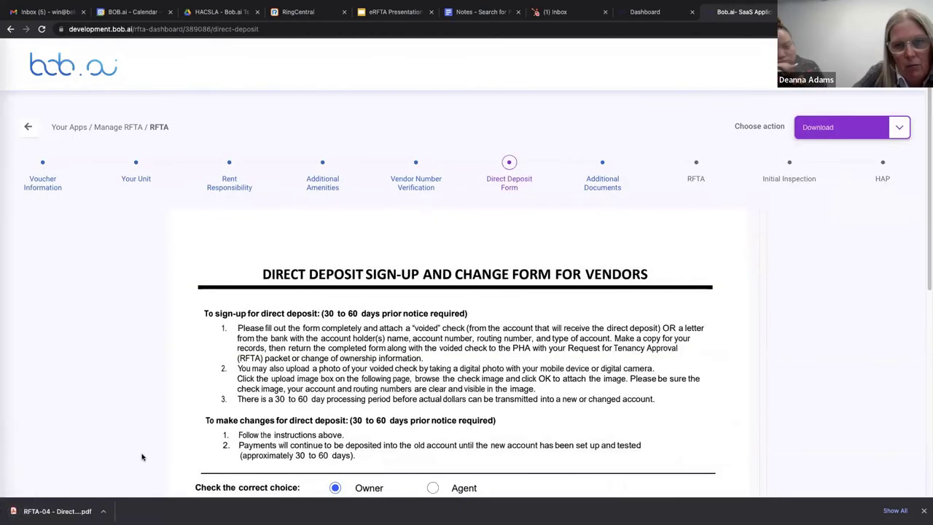
click(57, 511)
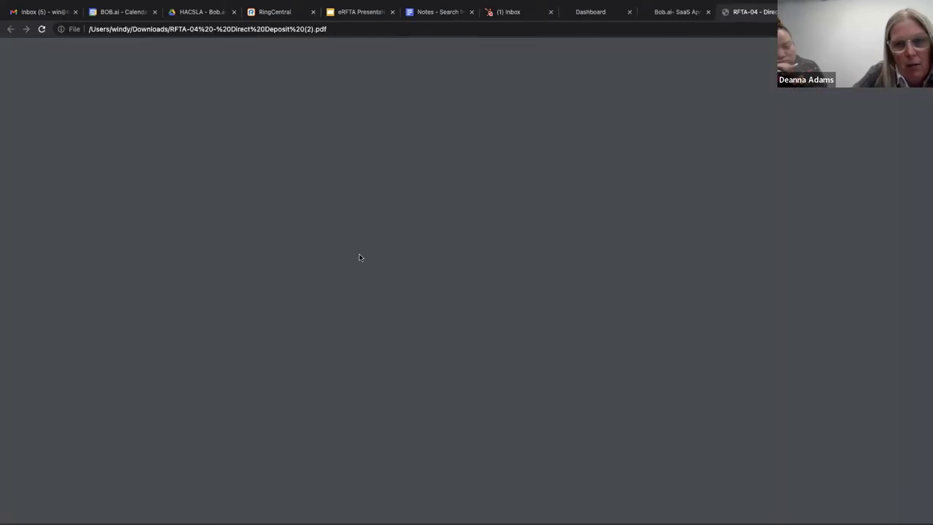
Check the bank and vendor fields in the RFTA-04 Direct Deposit PDF, then return to Bob.ai
scroll(659, 279, down, 1)
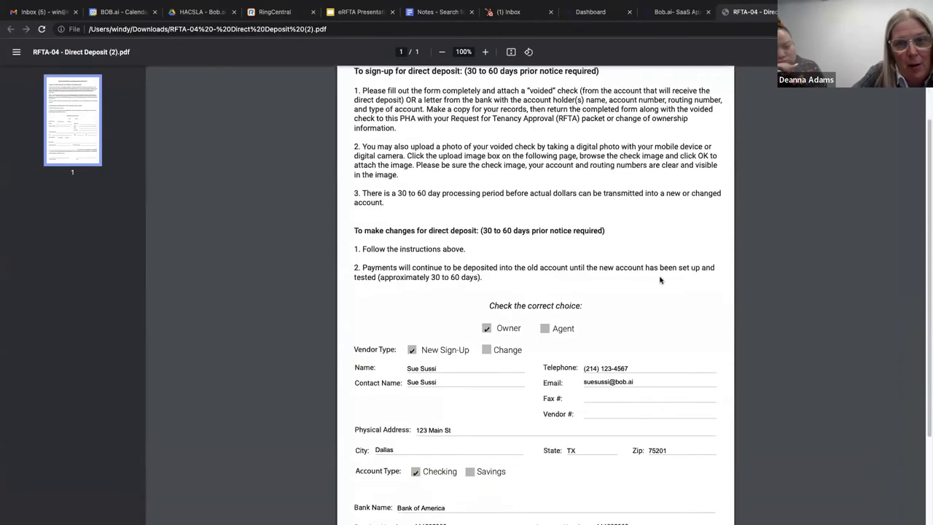
scroll(660, 280, down, 1)
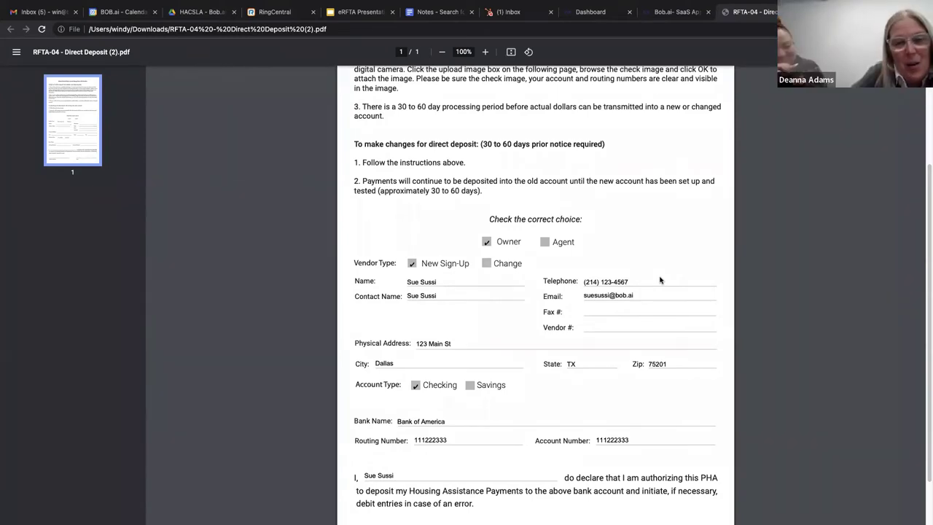
scroll(659, 280, up, 1)
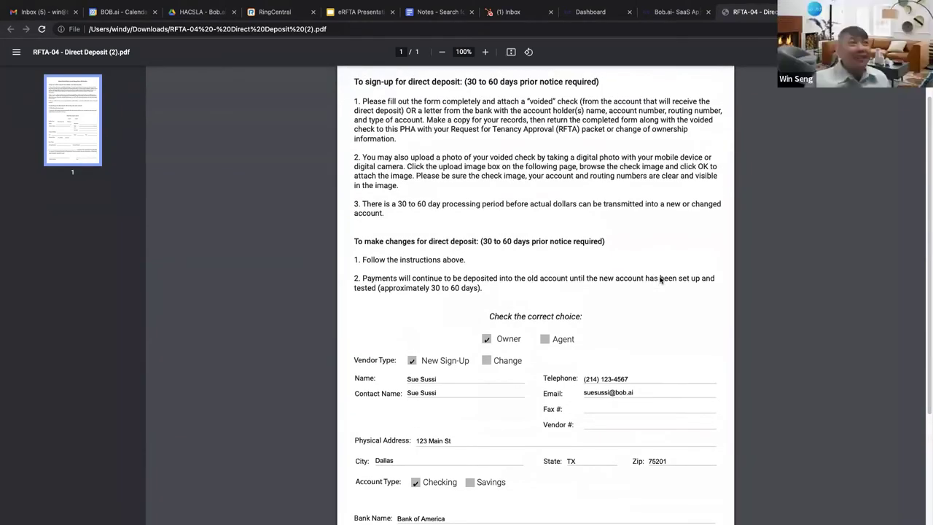
scroll(660, 280, down, 1)
scroll(660, 280, up, 1)
scroll(660, 280, down, 2)
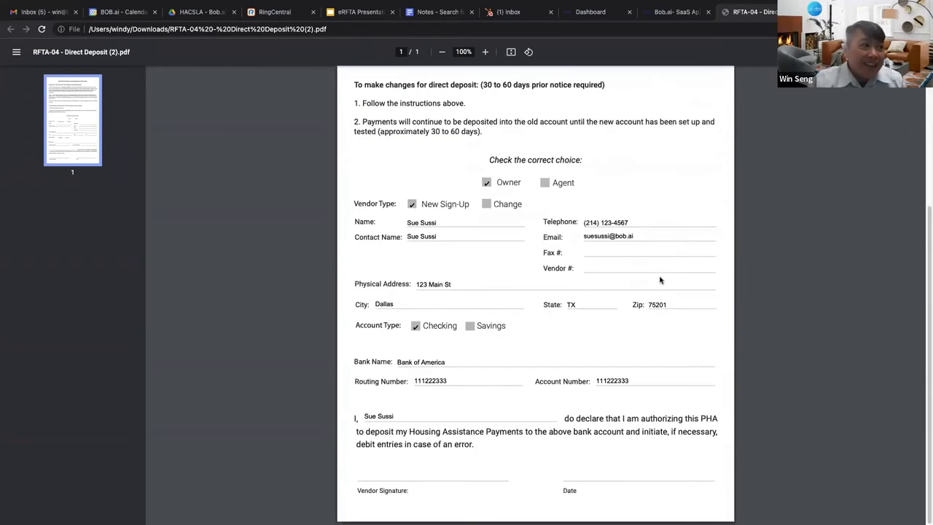
scroll(660, 280, up, 3)
scroll(660, 280, down, 3)
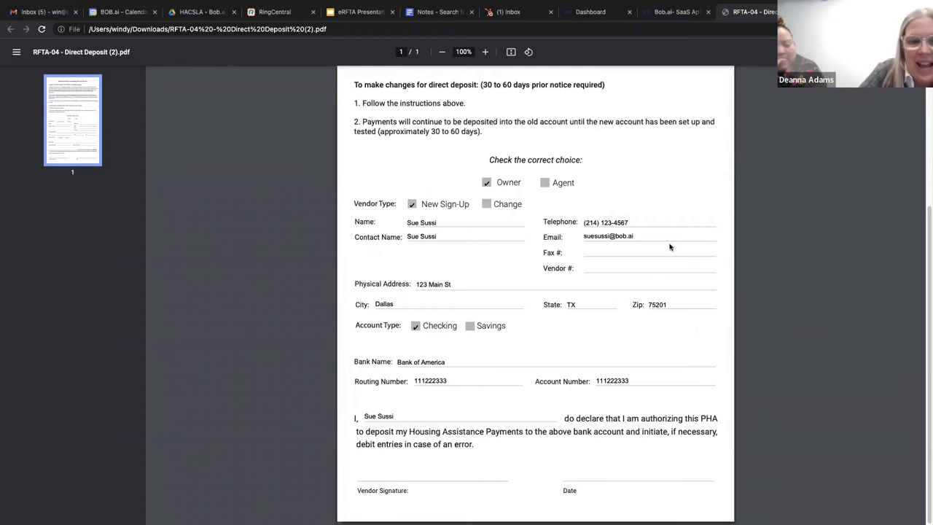
click(674, 12)
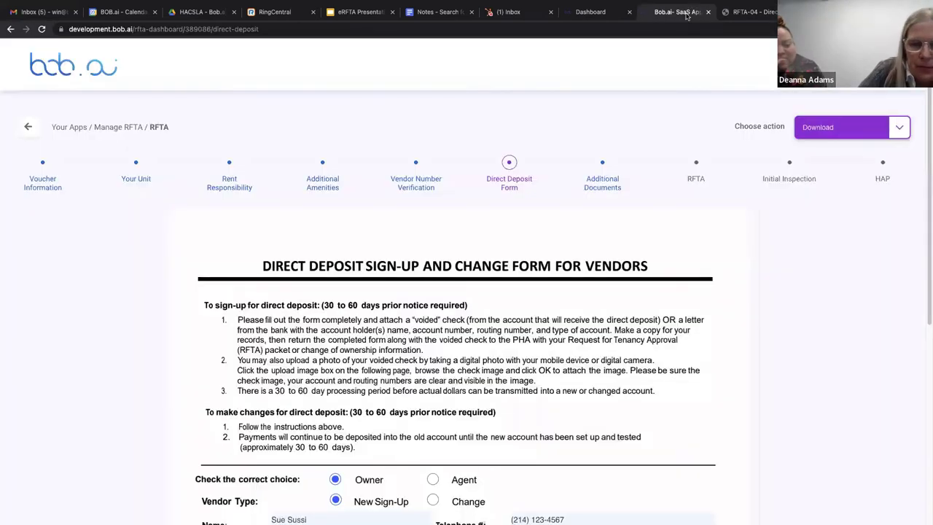
Open Additional Documents, view the document type list without choosing, and proceed to RFTA
click(603, 182)
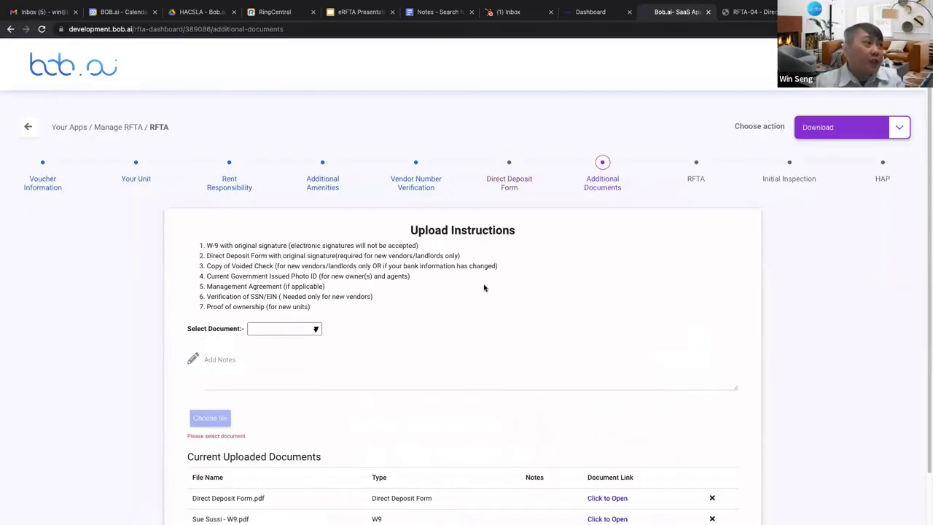
scroll(484, 288, down, 1)
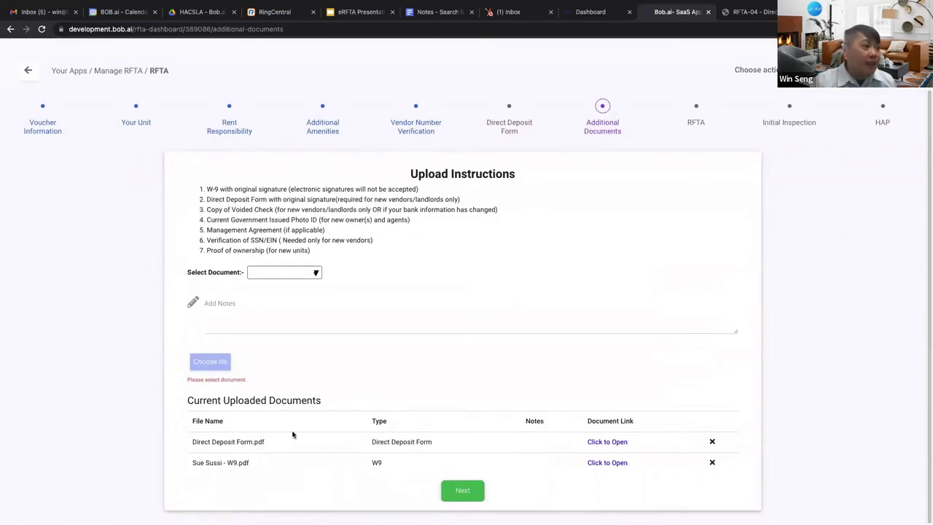
click(312, 273)
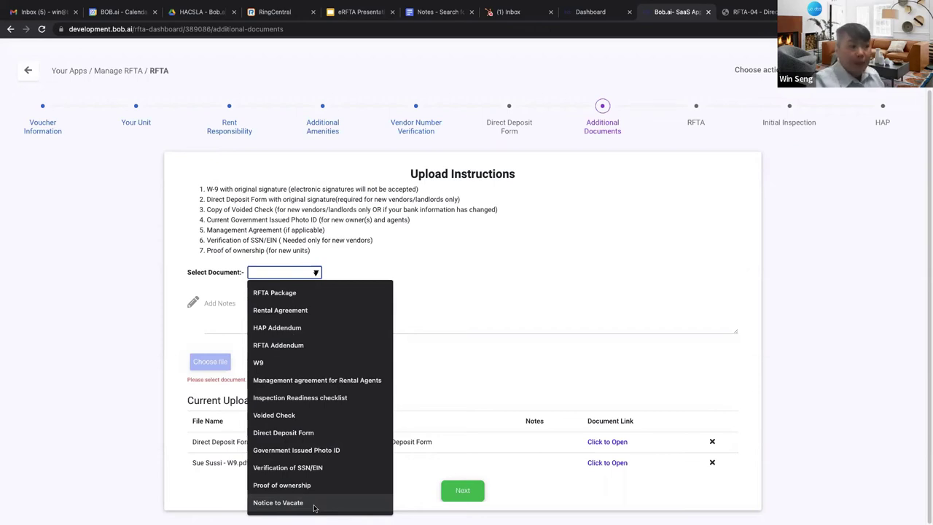
click(451, 238)
scroll(451, 239, down, 1)
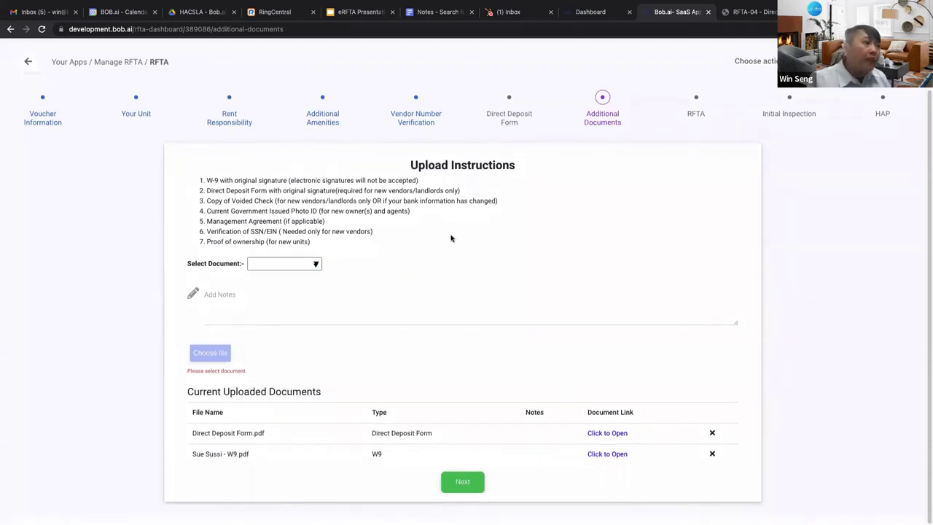
click(464, 491)
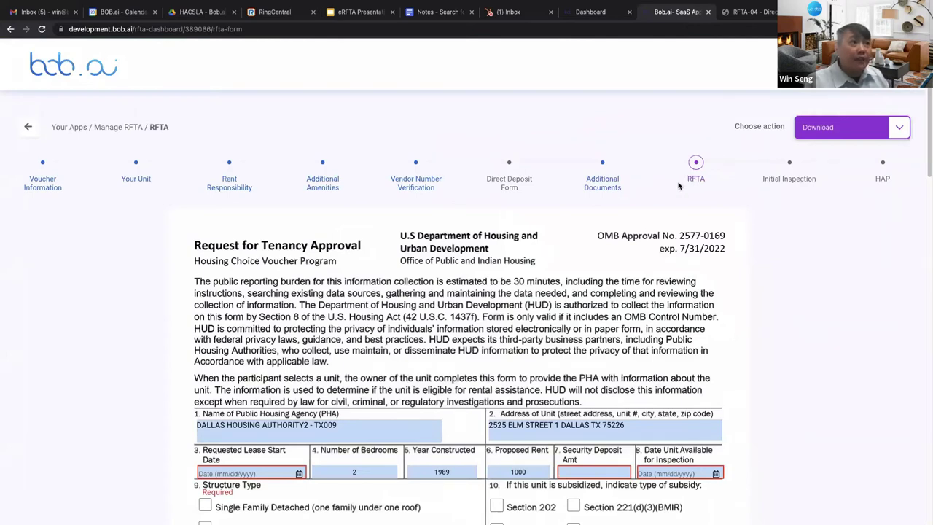
Set the Requested Lease Start Date to 03/01/2022 and Security Deposit Amt to 1000
scroll(678, 186, down, 2)
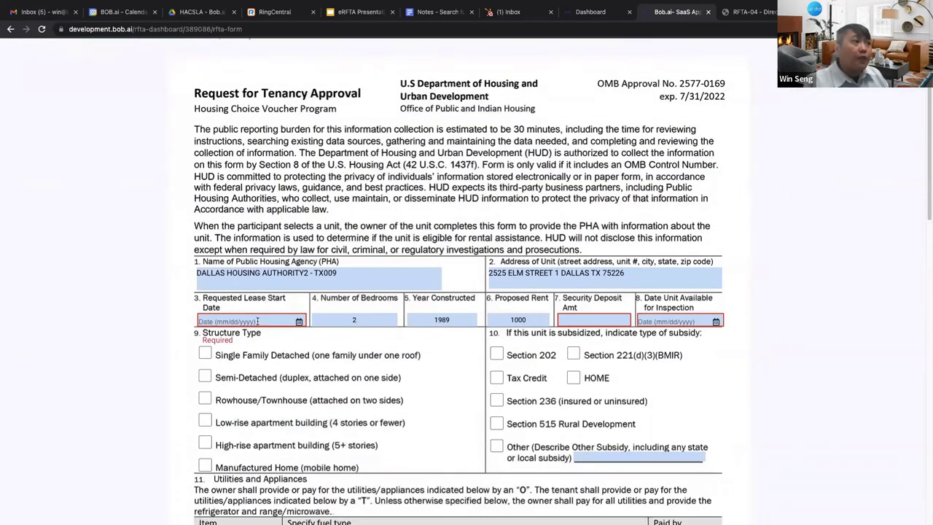
click(264, 321)
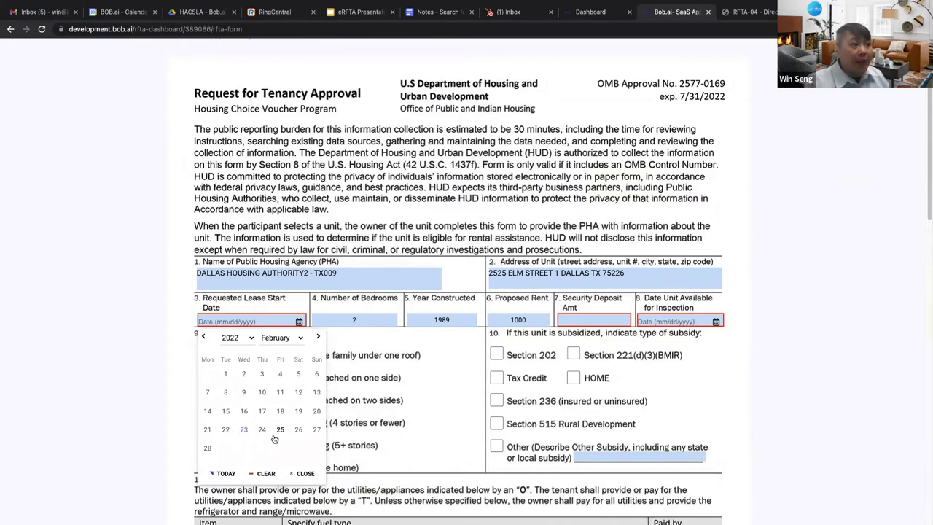
click(317, 337)
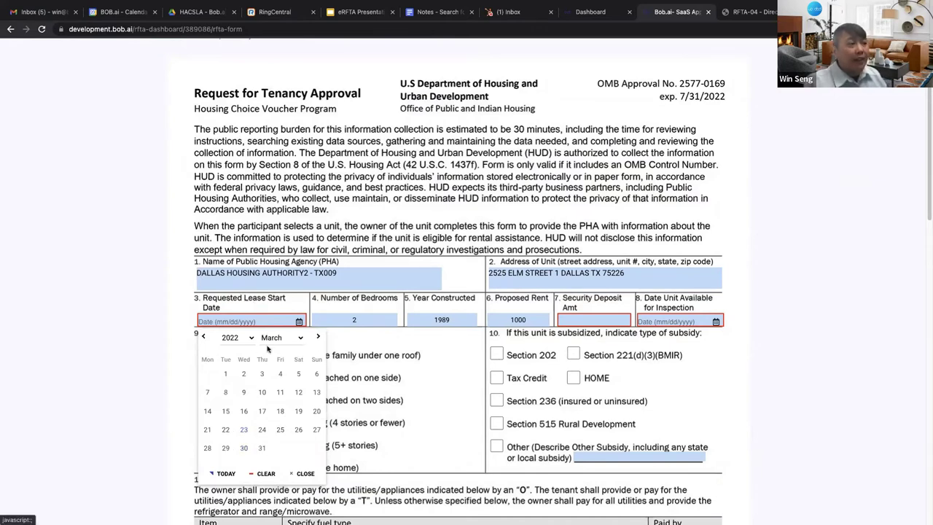
click(226, 374)
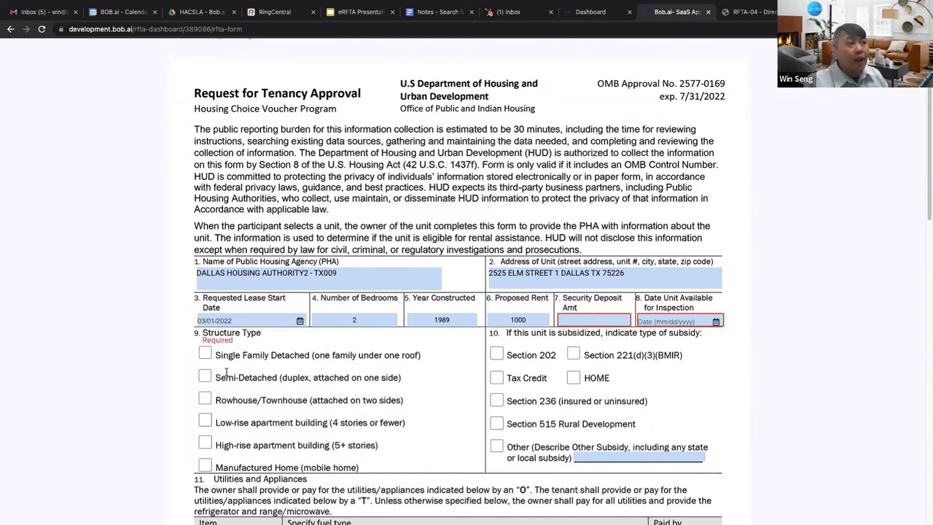
click(604, 314)
text(1000)
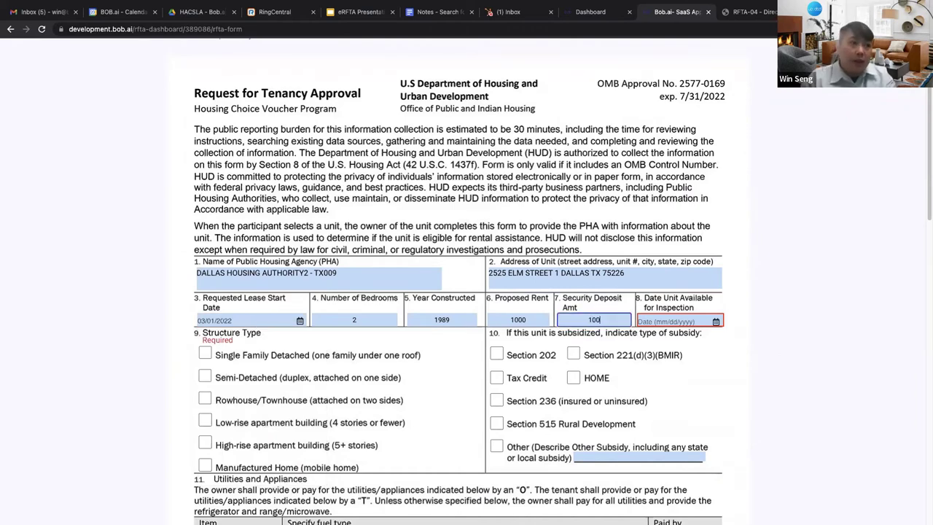
Set Date Unit Available for Inspection to 02/24/2022
click(677, 322)
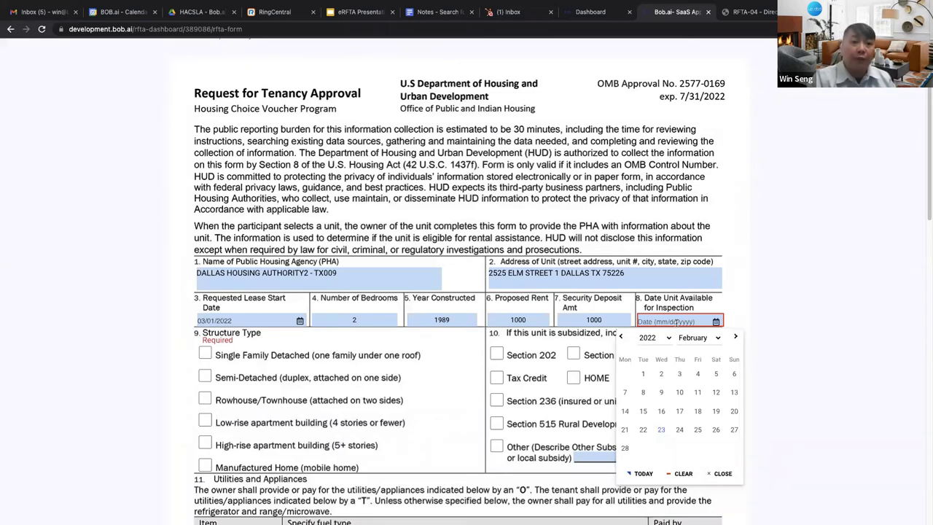
click(679, 430)
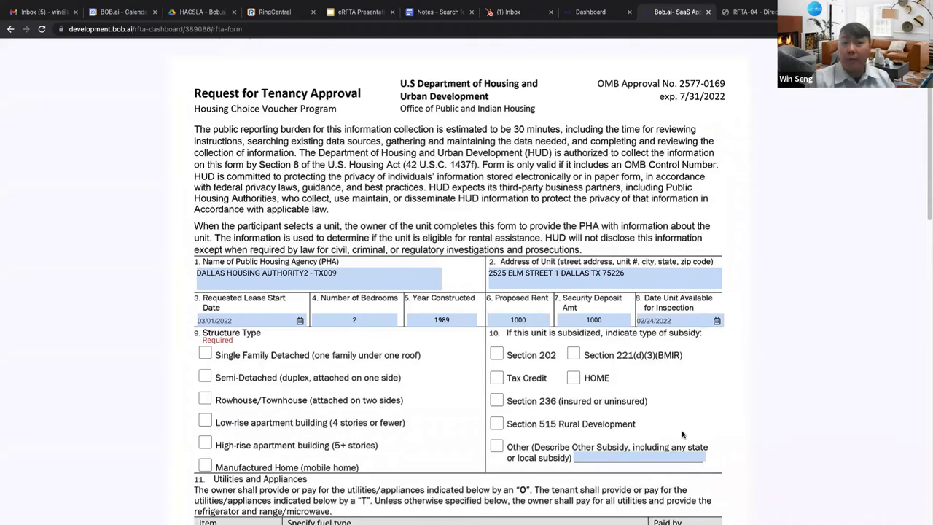
click(700, 322)
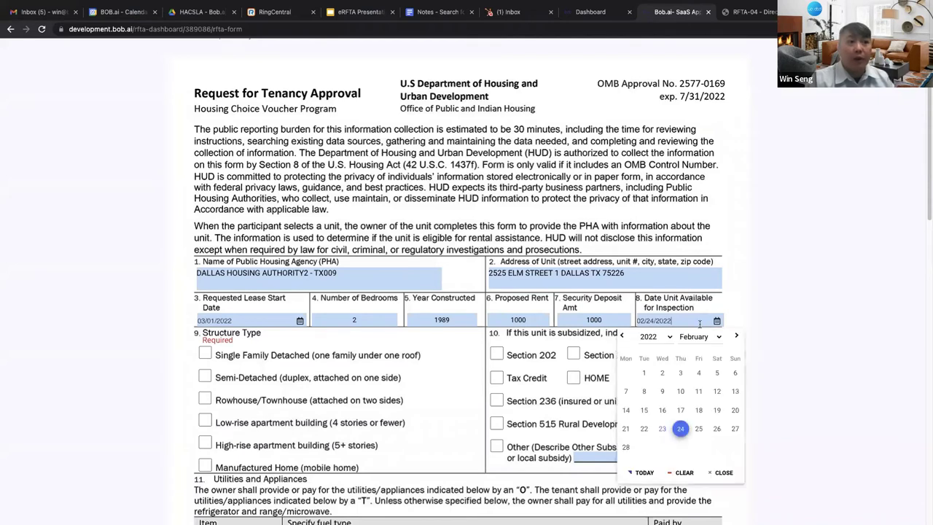
click(718, 432)
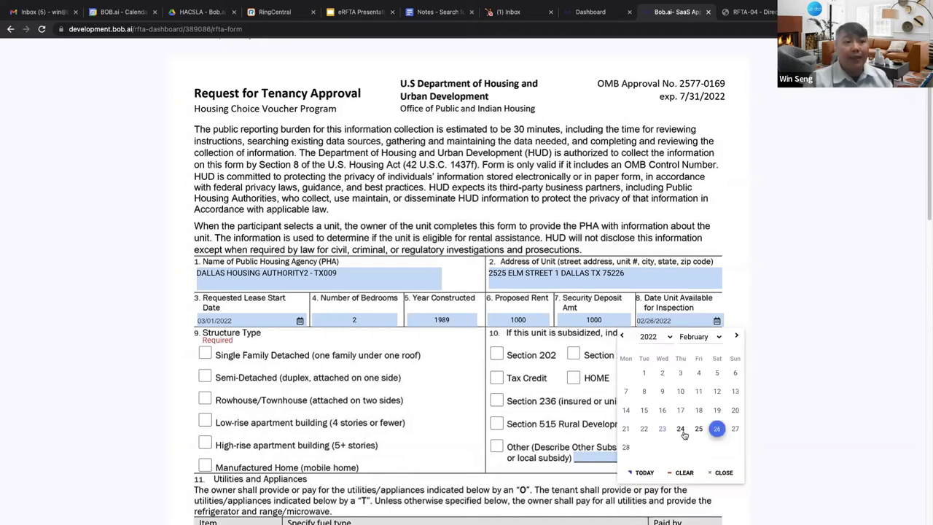
click(681, 430)
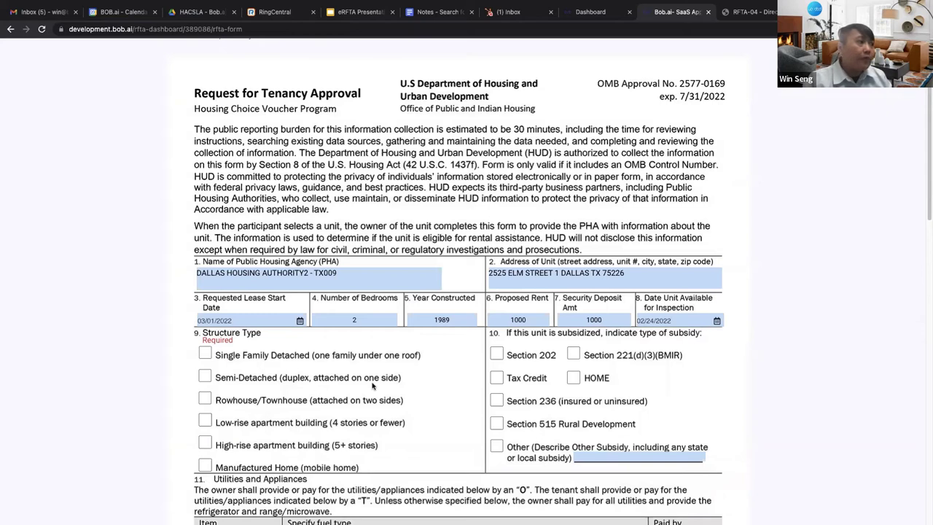
Choose Low-rise apartment building as structure type and check the built-after-1978 lead-based paint certification
scroll(372, 386, down, 1)
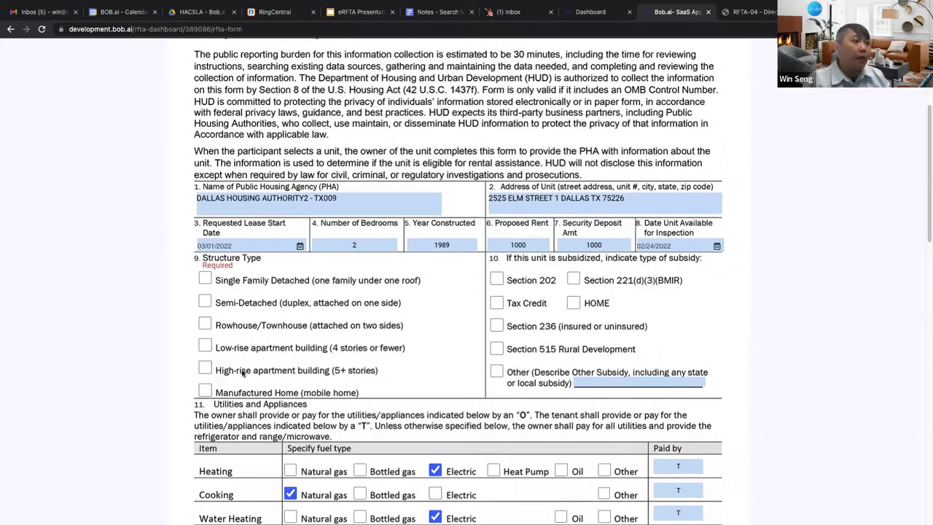
click(206, 349)
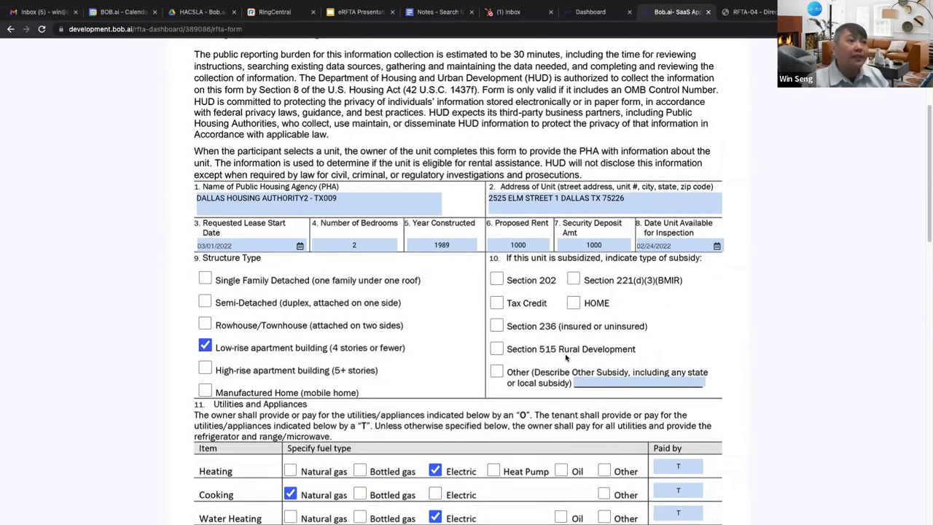
scroll(686, 335, down, 2)
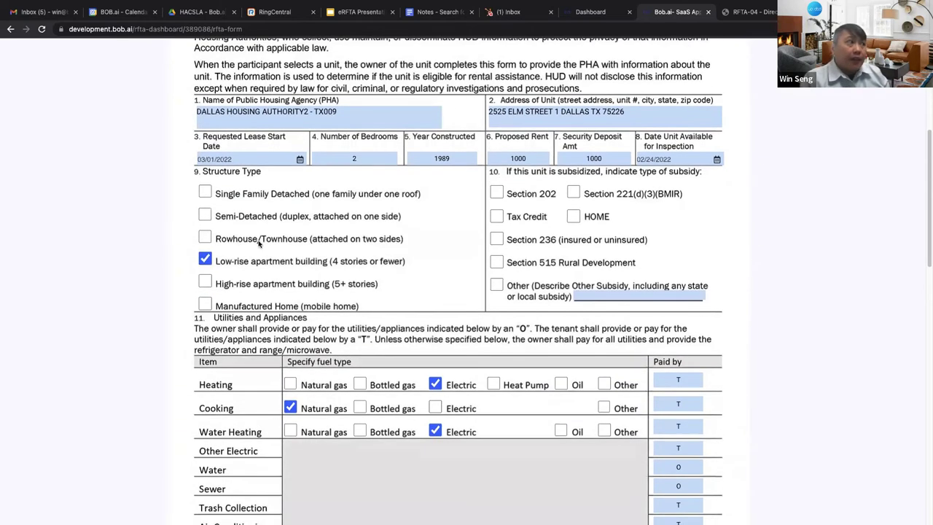
scroll(357, 259, down, 3)
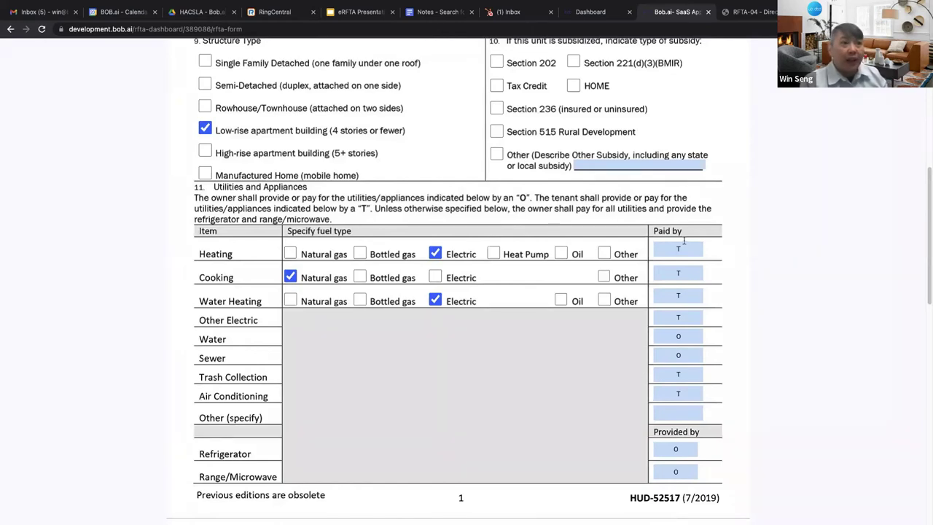
scroll(475, 272, up, 8)
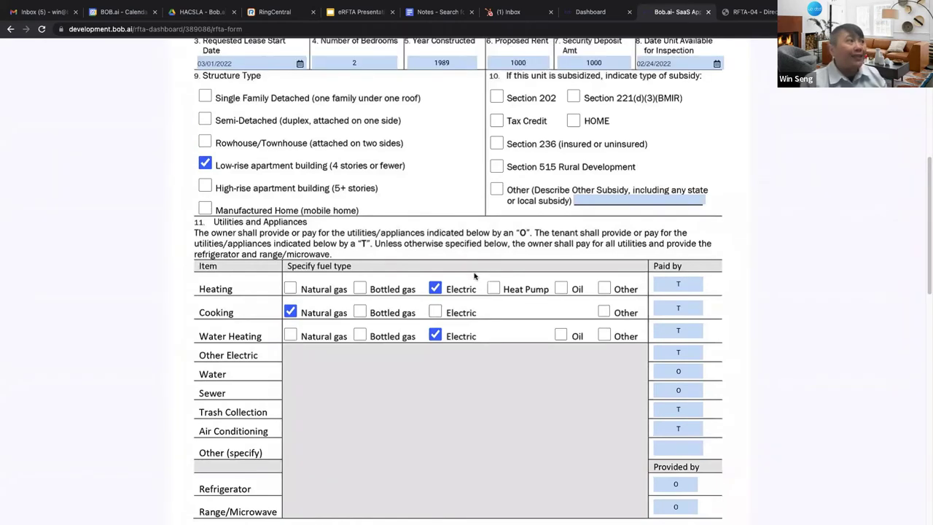
scroll(219, 241, up, 2)
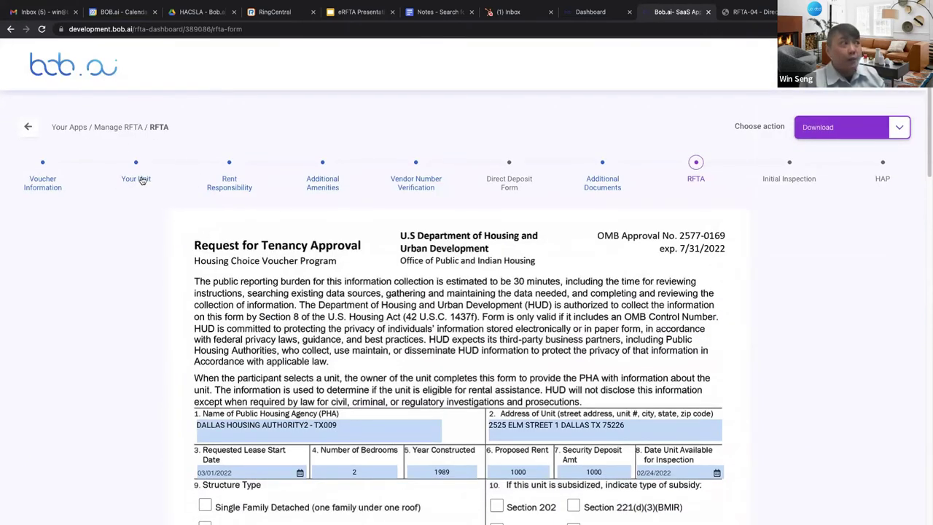
scroll(508, 280, down, 10)
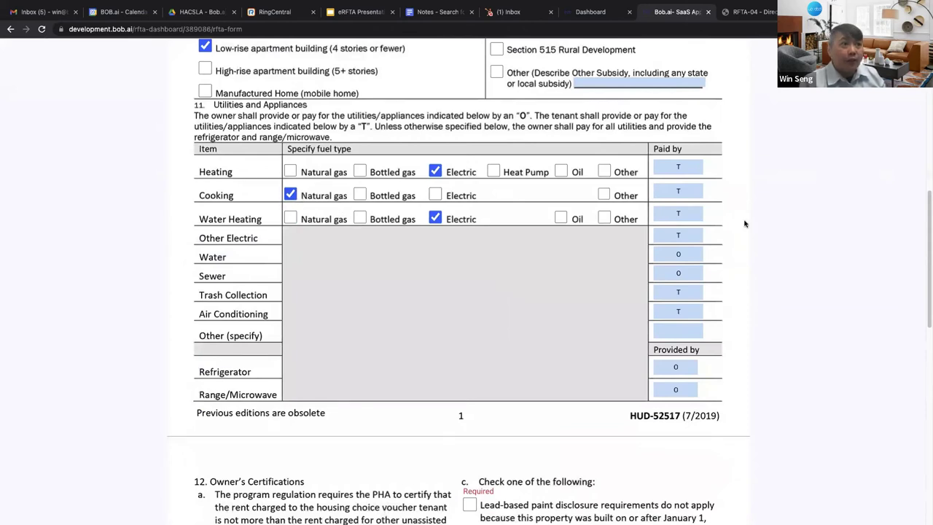
scroll(745, 224, down, 3)
scroll(745, 224, down, 3)
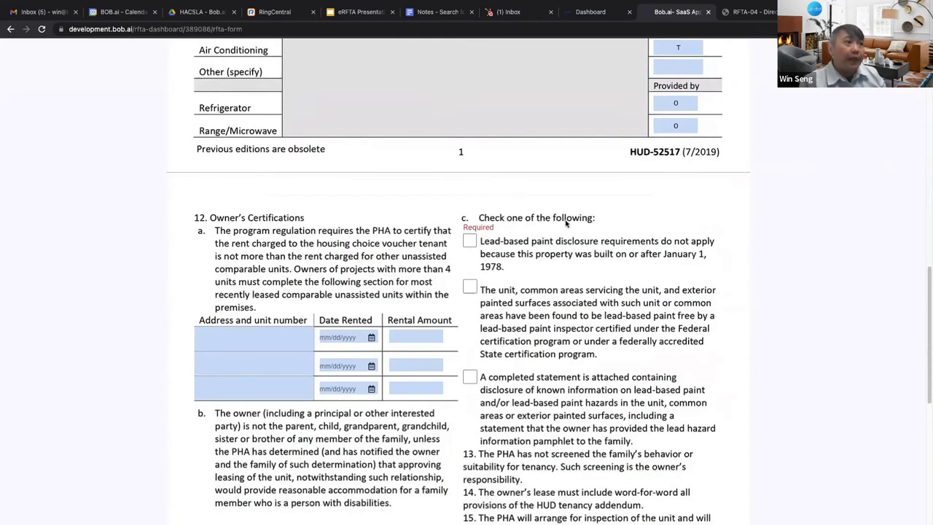
scroll(634, 260, down, 2)
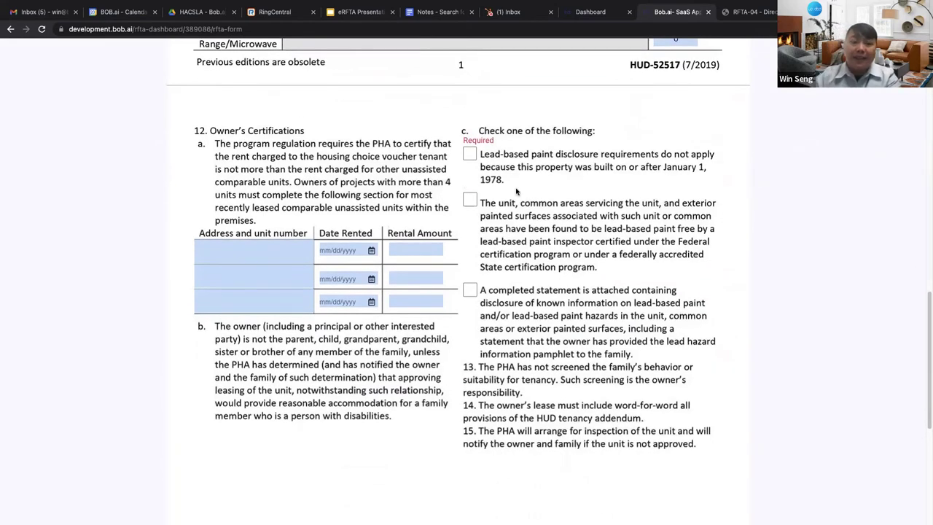
click(467, 155)
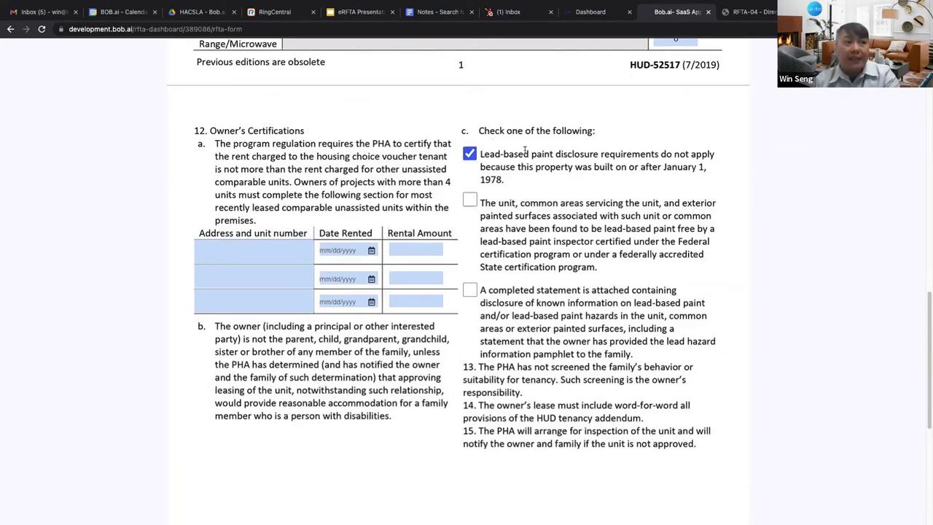
Enter the owner's business address including the zip code
scroll(442, 305, down, 5)
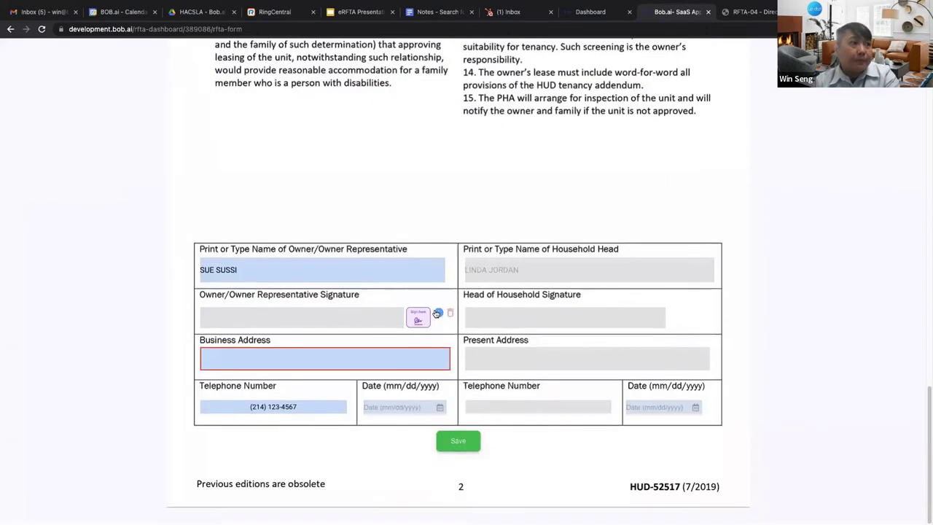
click(266, 362)
text(123 )
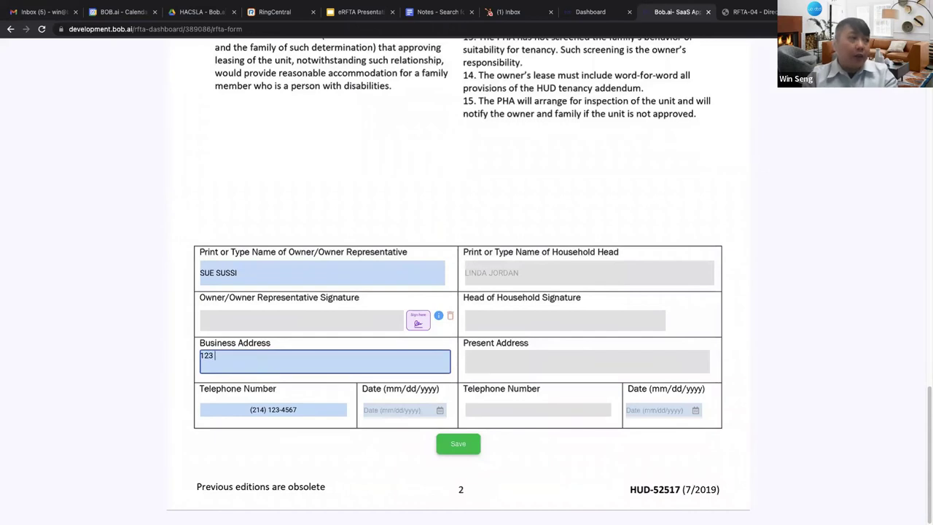
text(Miin St )
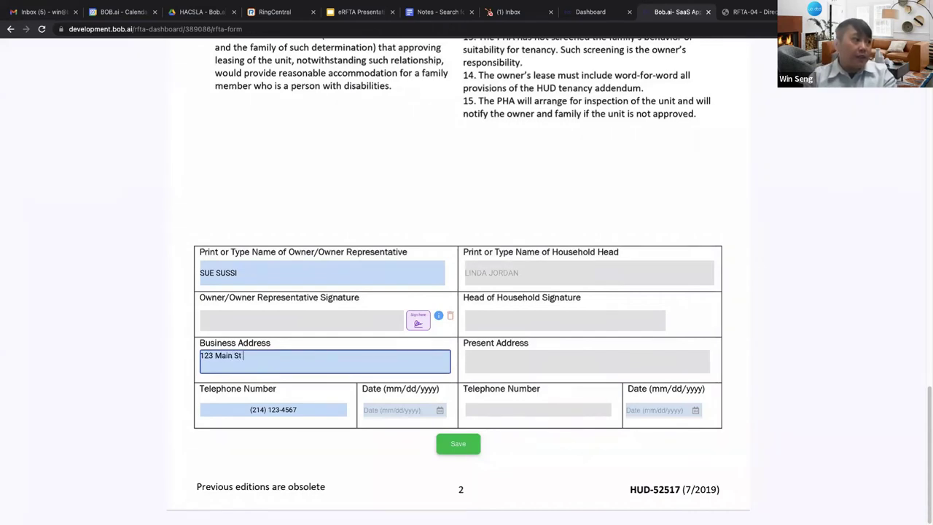
text(Dallas TX 763)
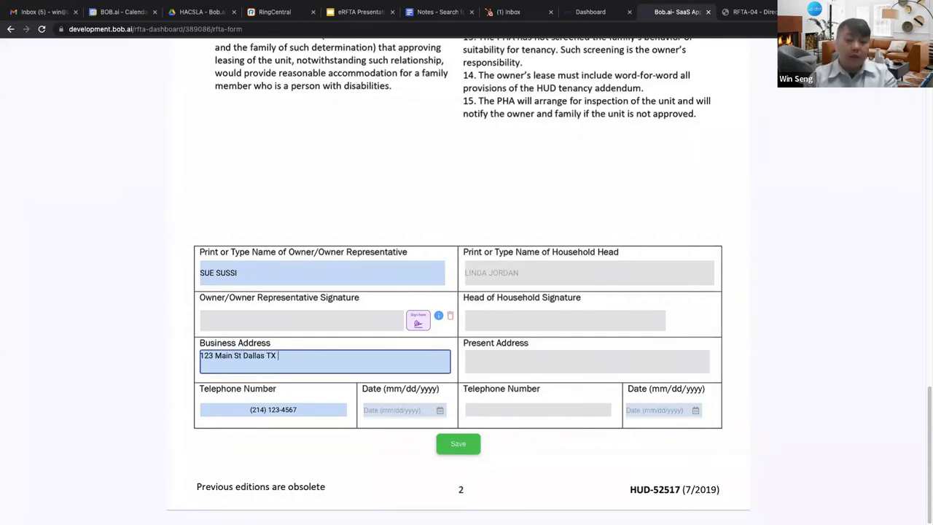
key(BackSpace)
key(BackSpace)
text(5)
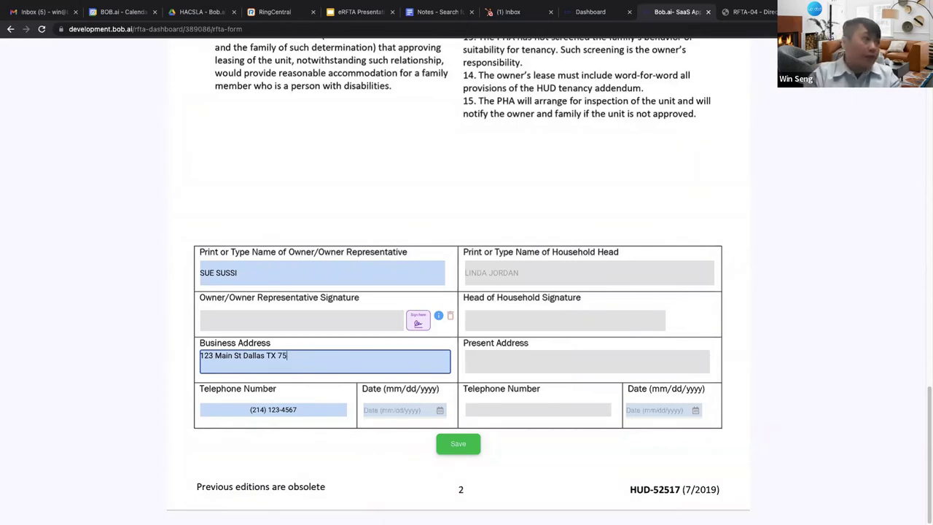
text(201)
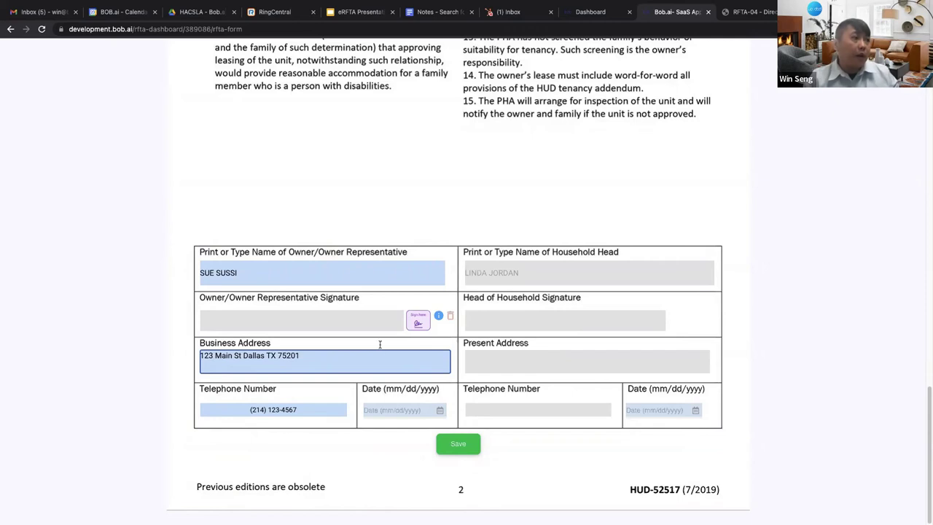
Begin the owner's digital signature and confirm the verification with Yes
click(419, 320)
click(372, 143)
click(551, 205)
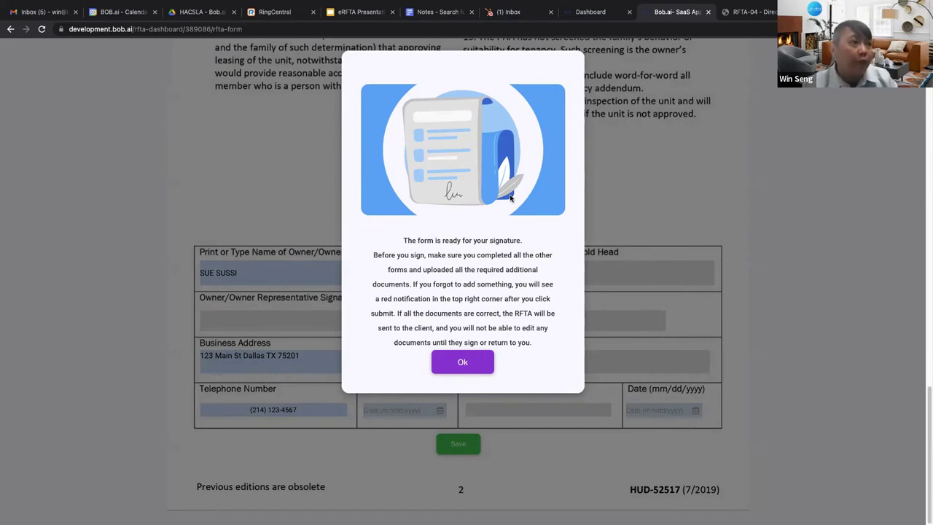
Apply the owner's signature dated 02/23/2022 and submit the RFTA package
click(484, 361)
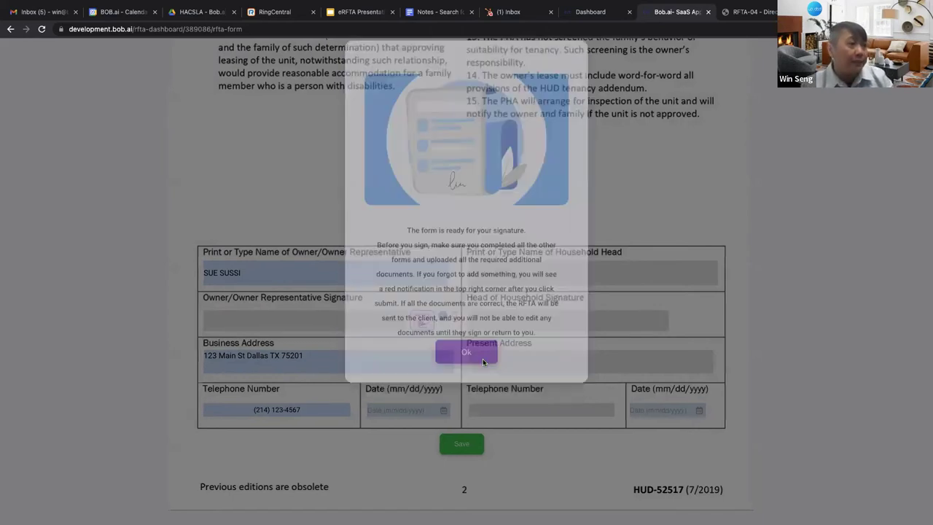
click(477, 219)
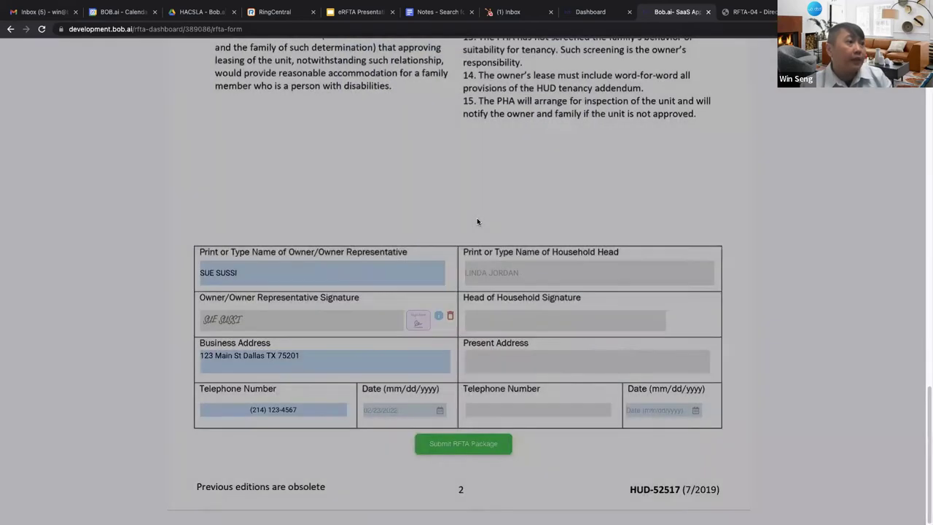
click(492, 448)
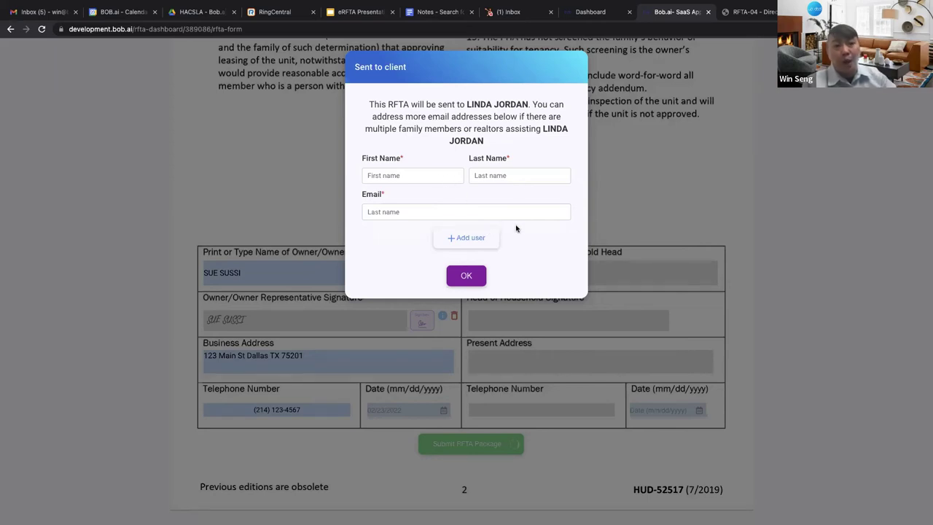
Send RFTA #389086 to the renter without extra recipients, then dismiss the completion message
click(466, 277)
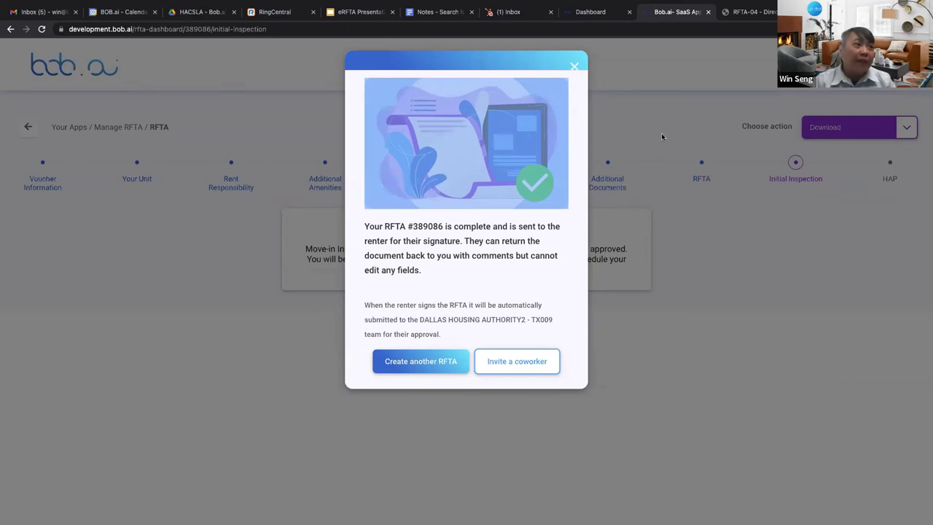
click(574, 70)
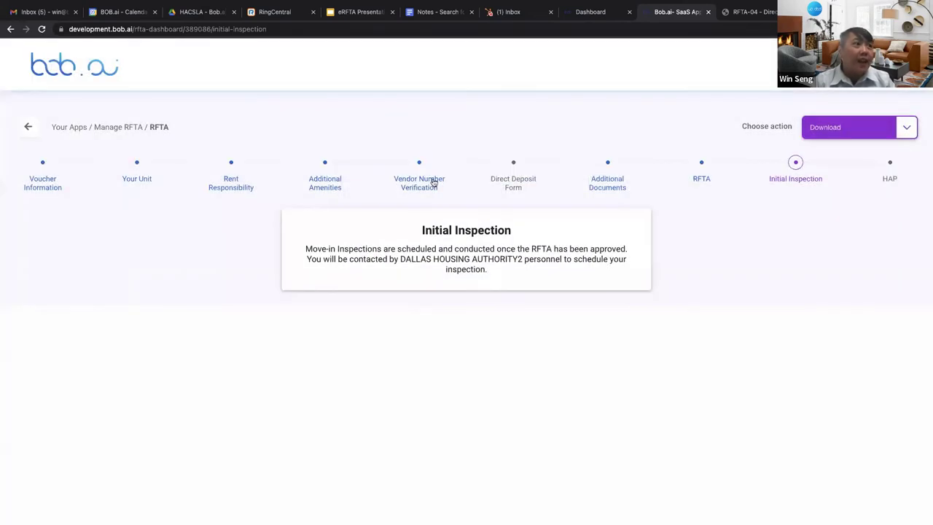